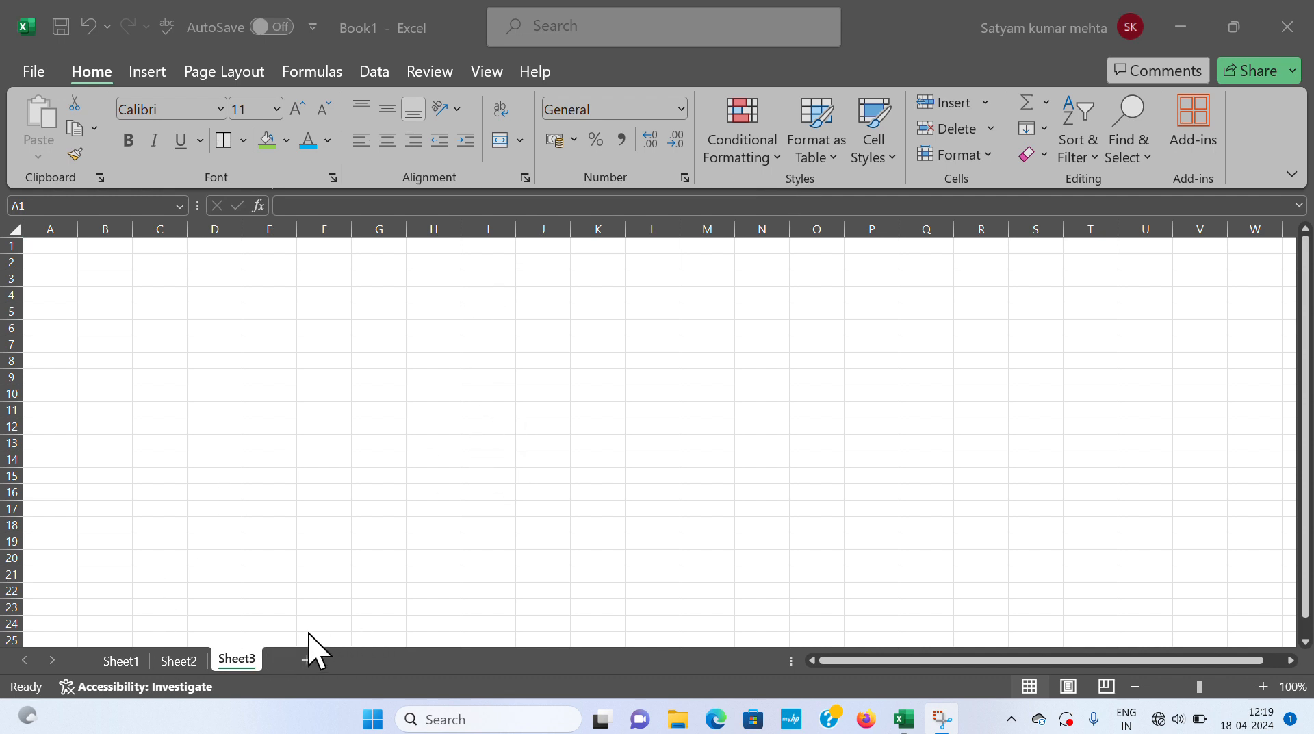
- Open Sheet1 and look through the conditional formatting rule categories
left_click(120, 661)
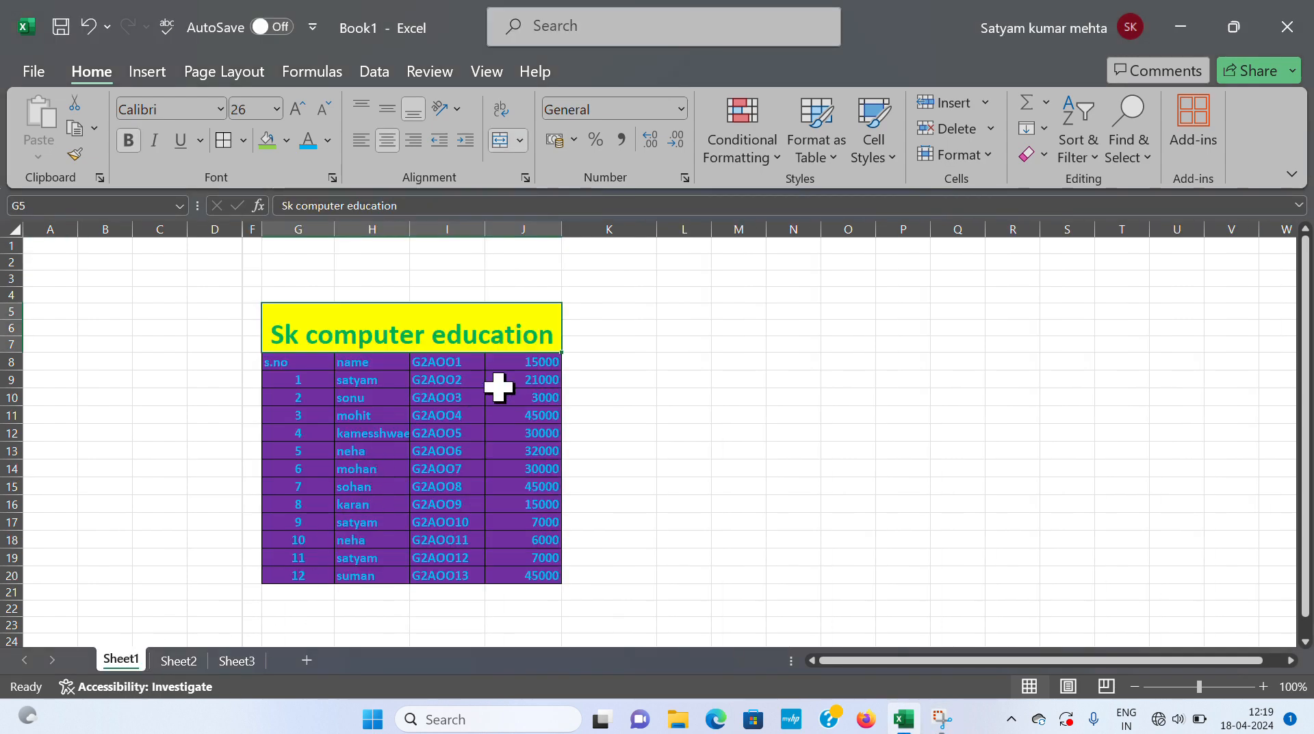
scroll(514, 372, "down", 2)
scroll(520, 372, "up", 3)
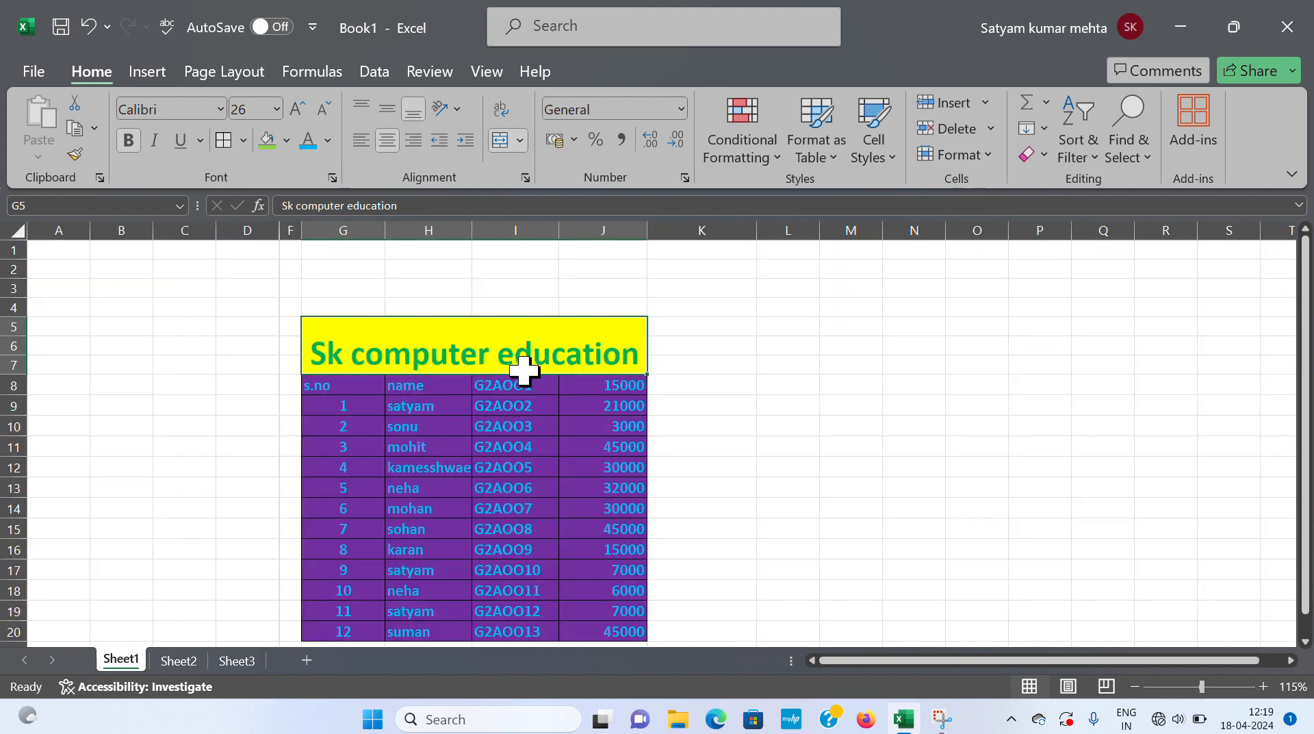
scroll(582, 384, "down", 1)
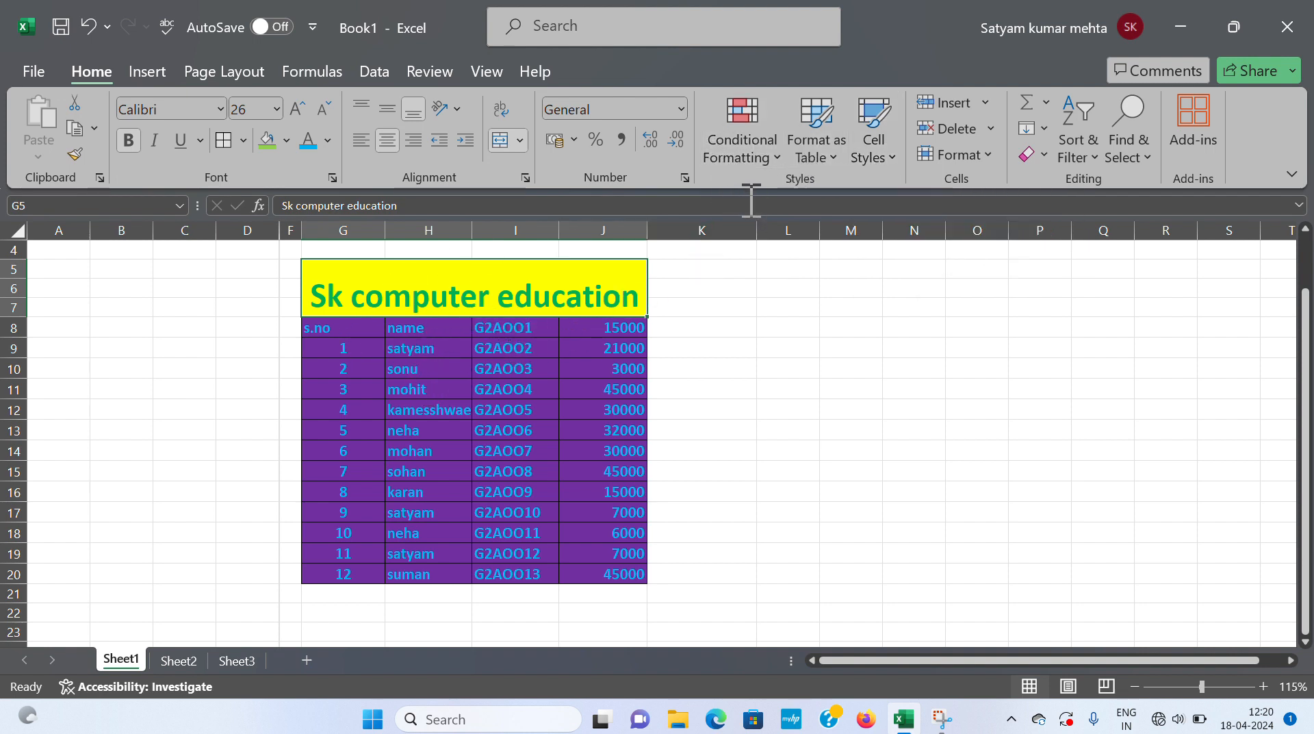
left_click(756, 159)
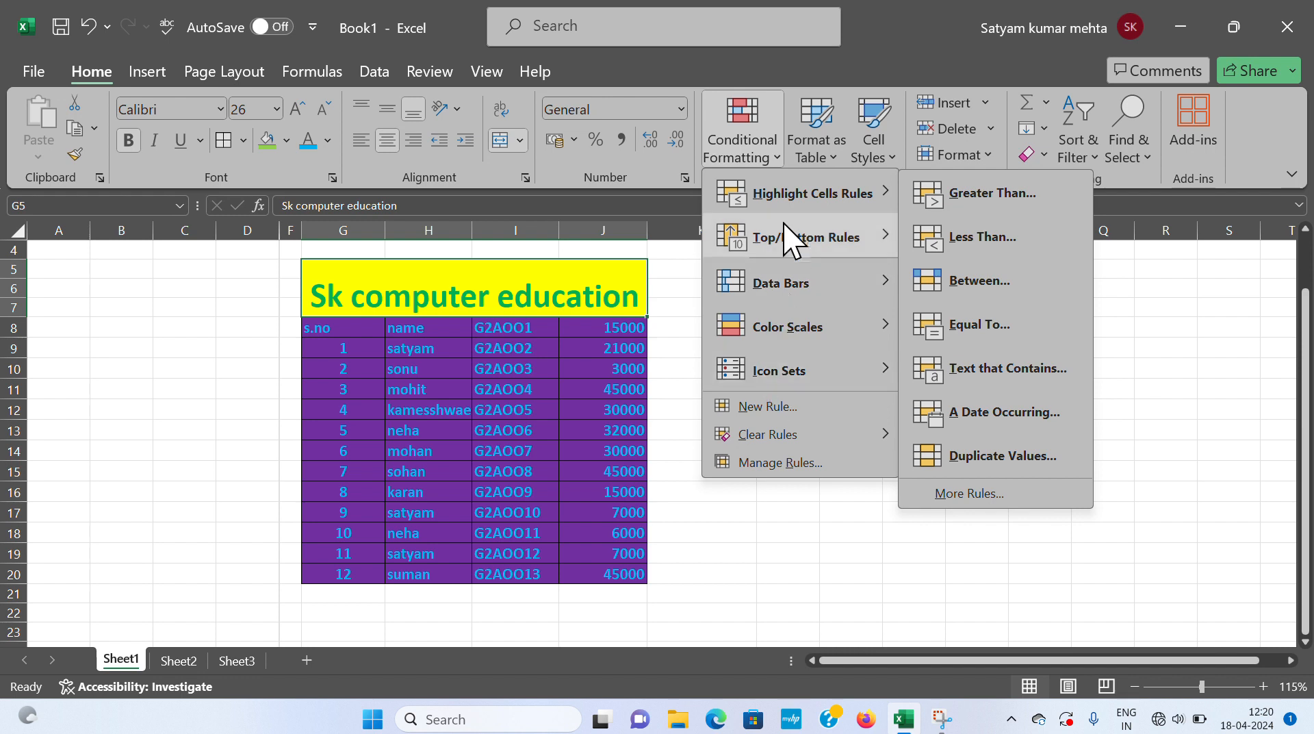
mouse_move(767, 246)
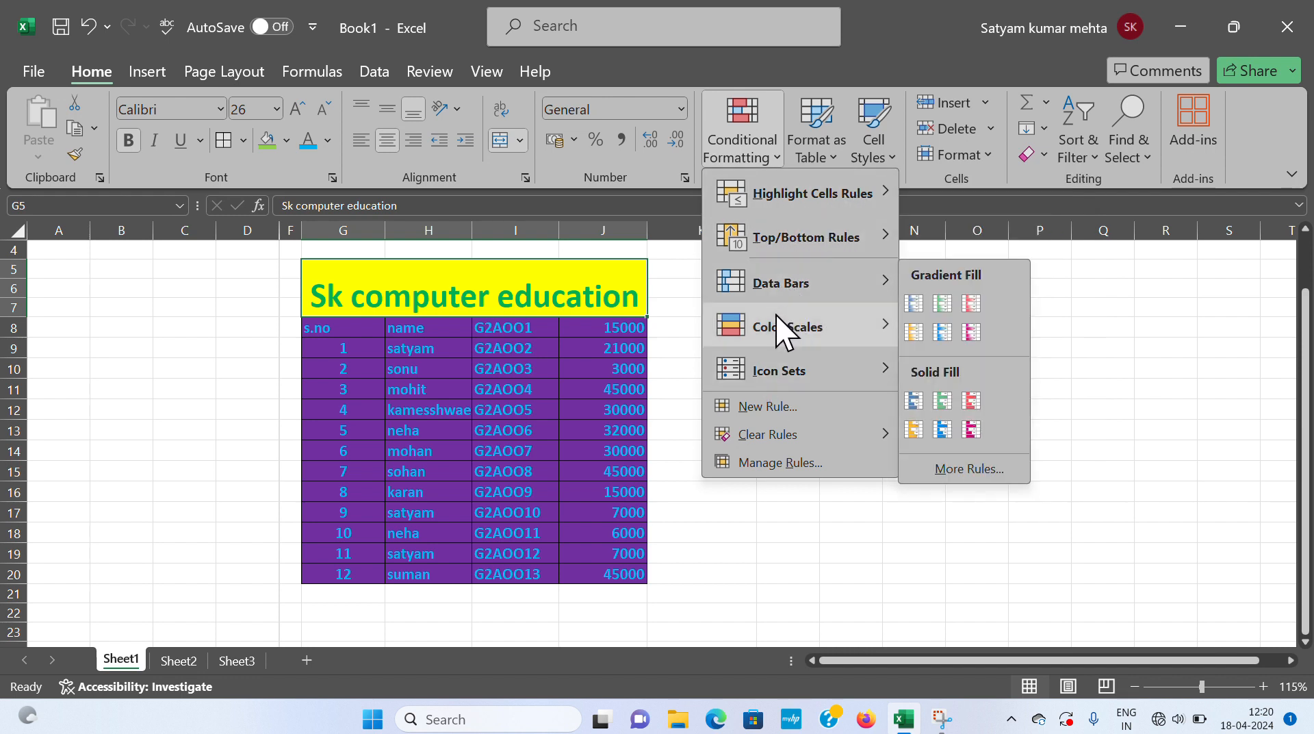
mouse_move(757, 377)
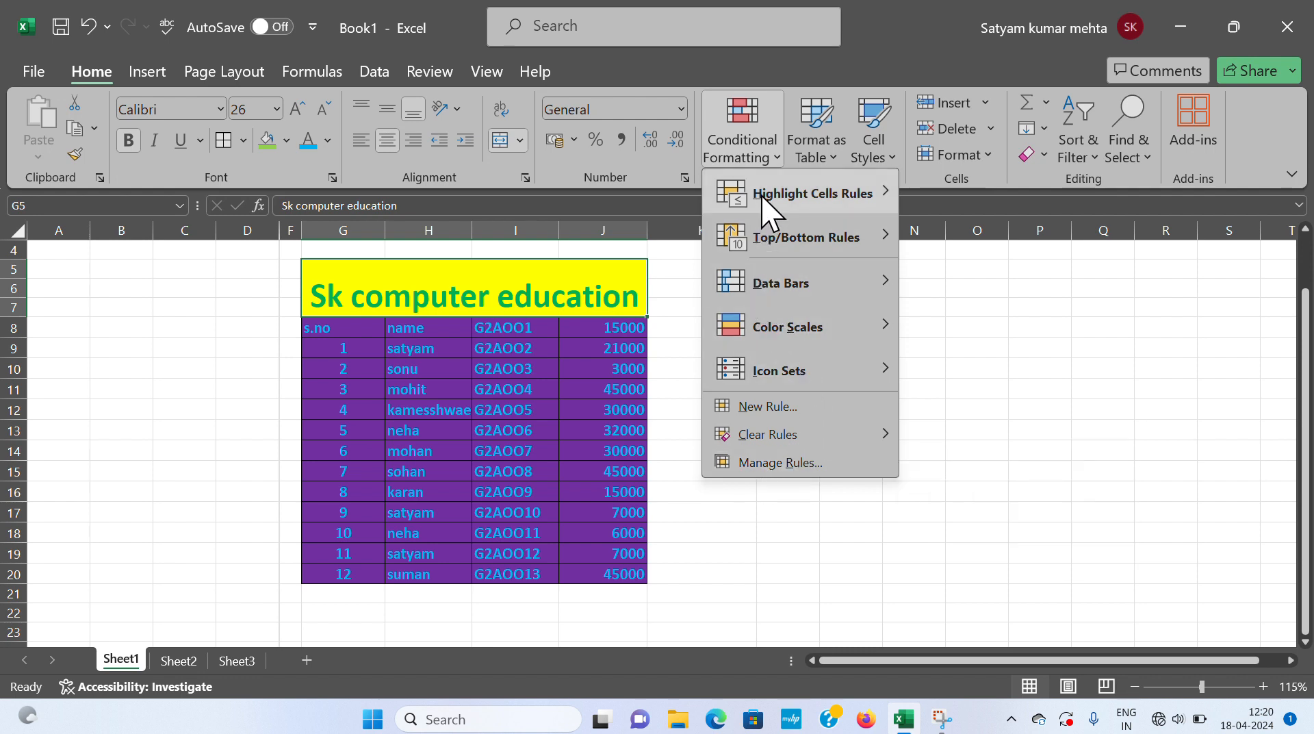
mouse_move(787, 203)
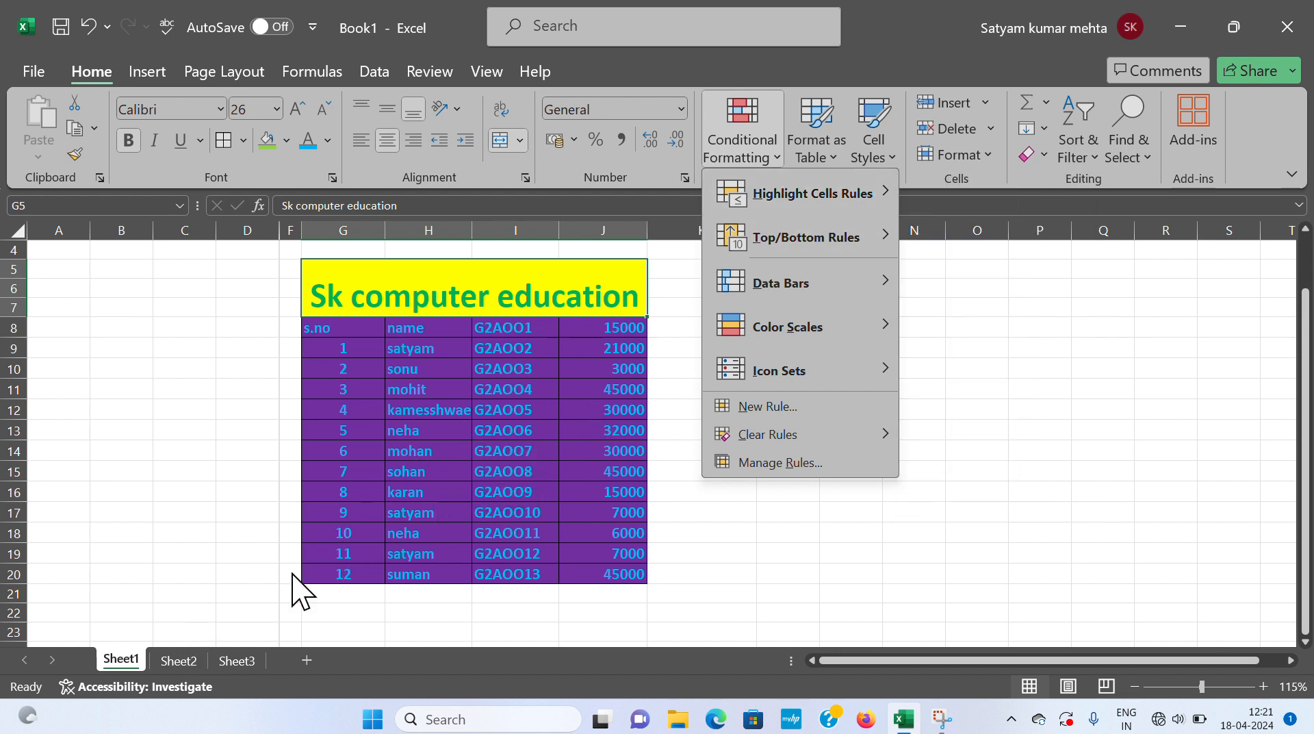
left_click(180, 668)
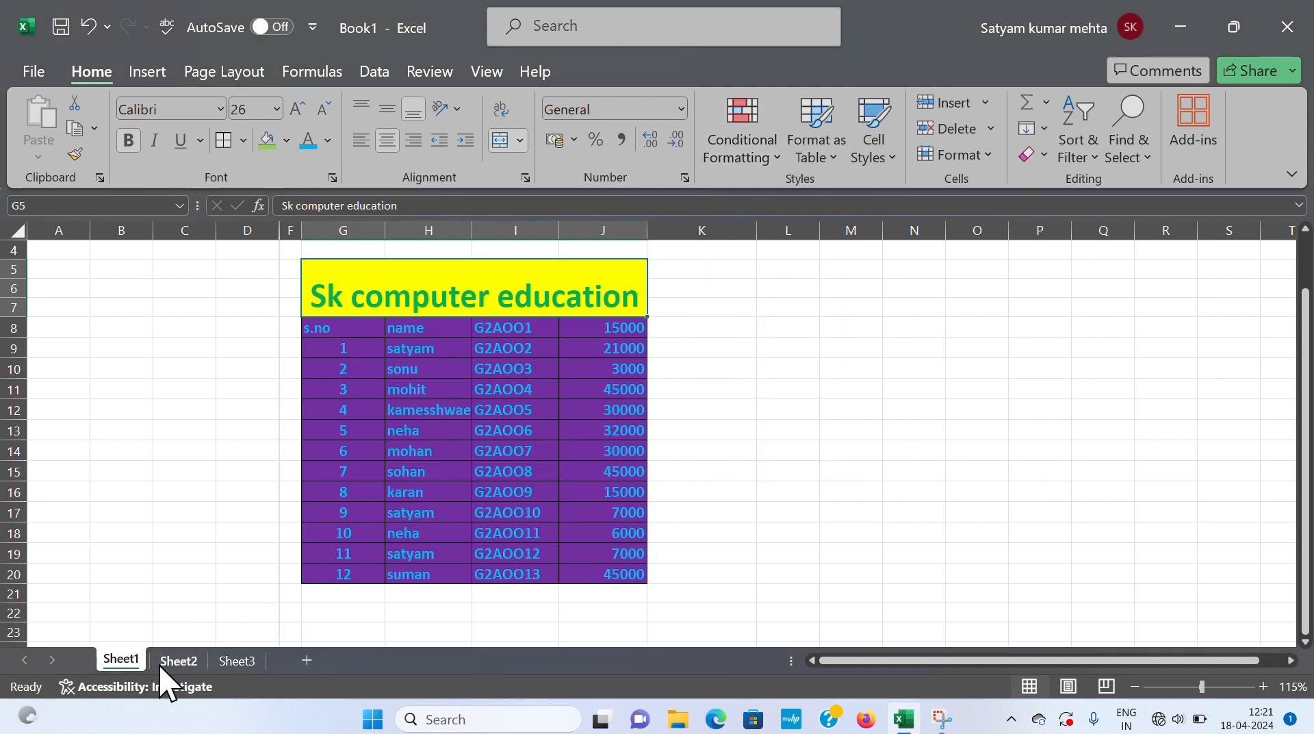
- On Sheet2, highlight the monthly figures in I9:M18 that are greater than 34250 with Light Red Fill
left_click(165, 663)
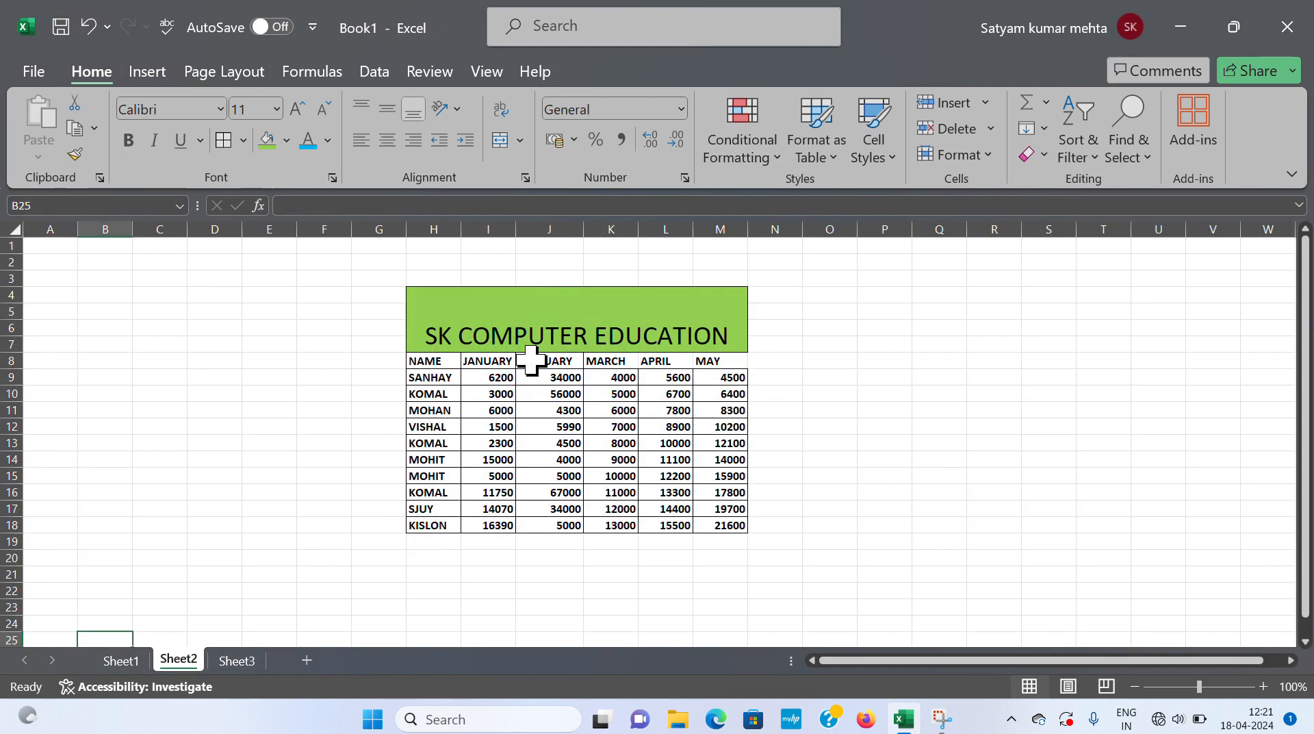
left_click_drag(491, 378, 729, 523)
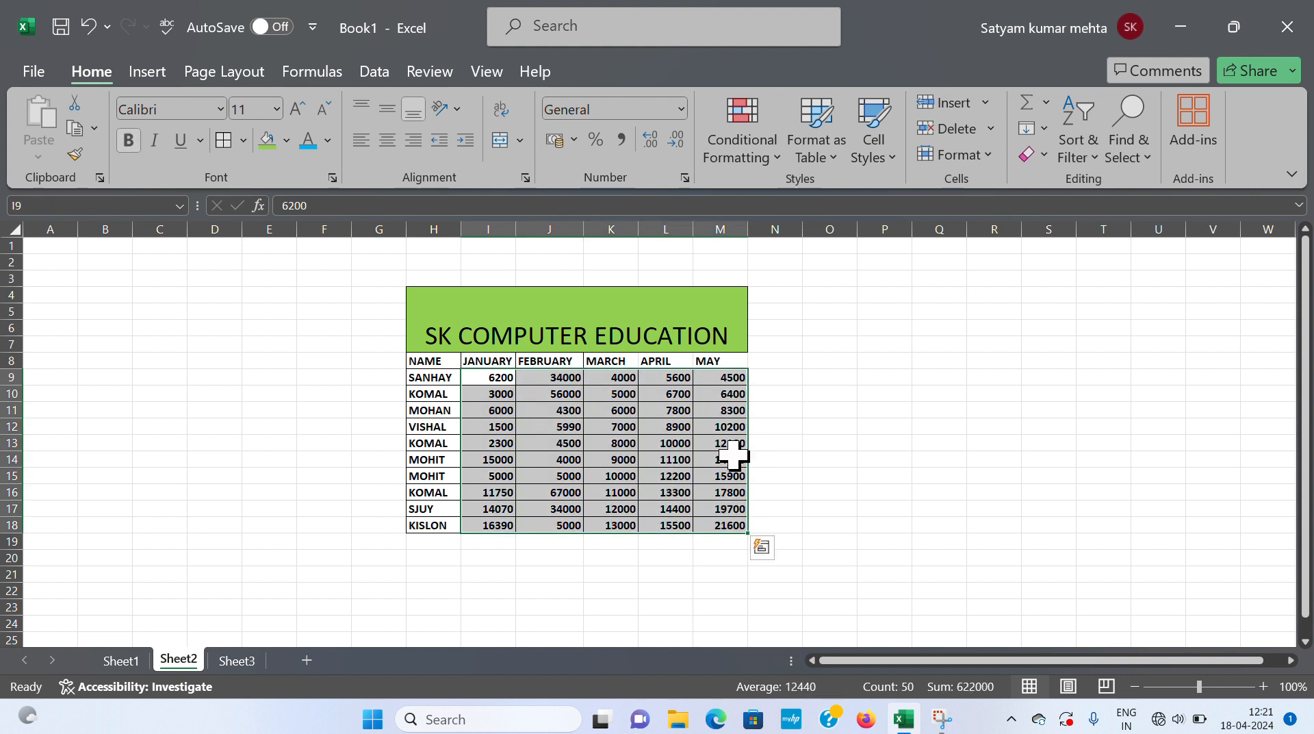
left_click(739, 147)
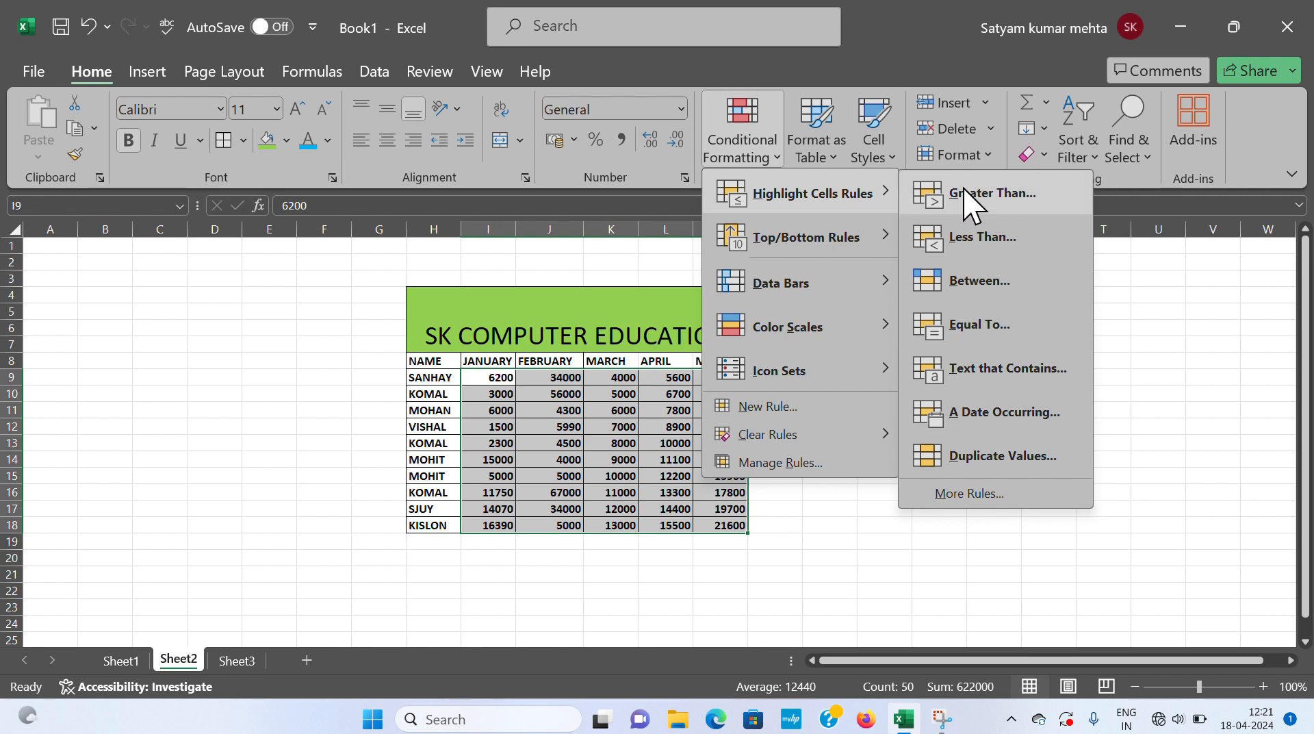
left_click(1004, 196)
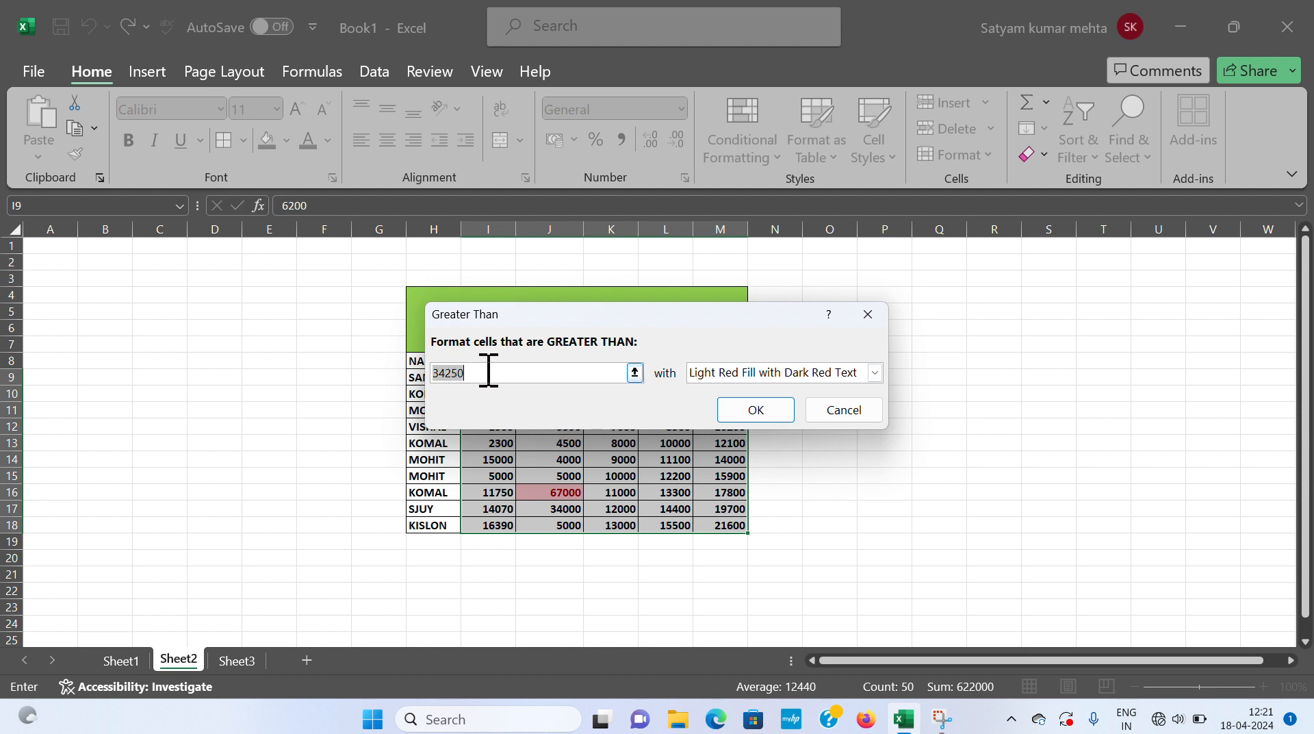
left_click(634, 372)
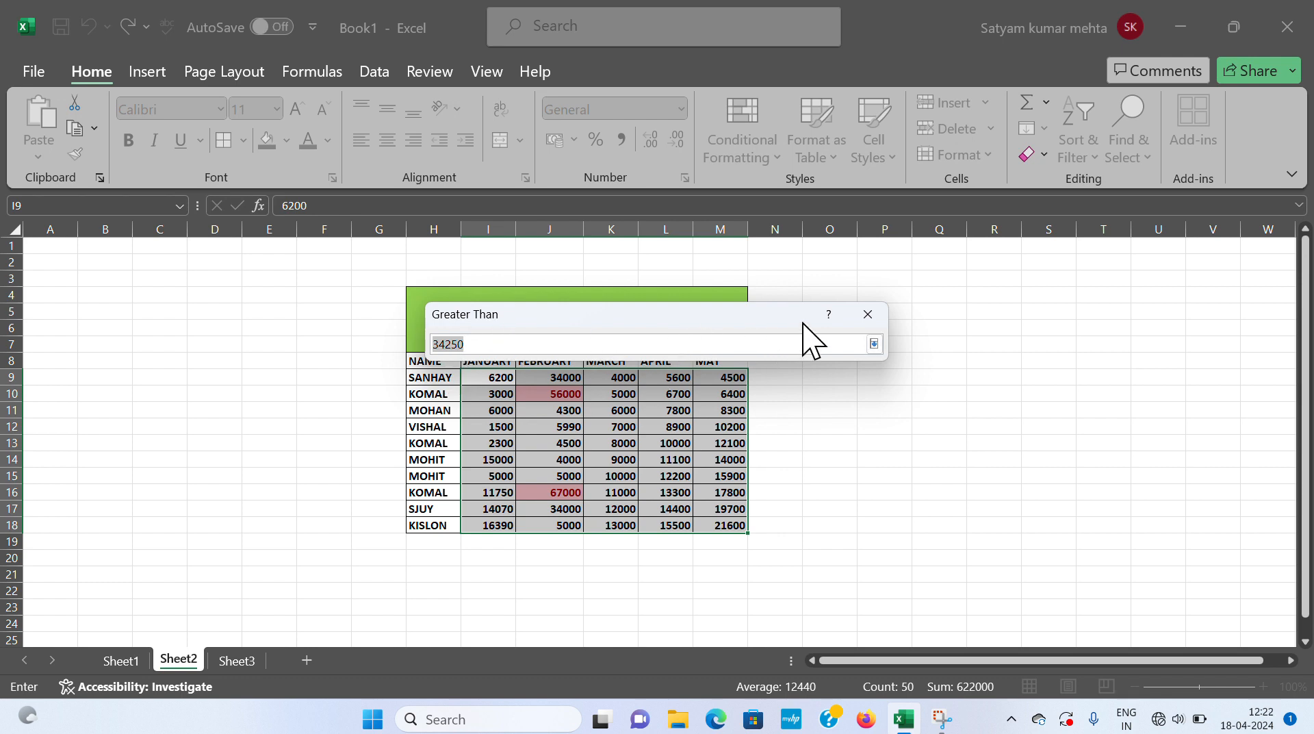
left_click(875, 343)
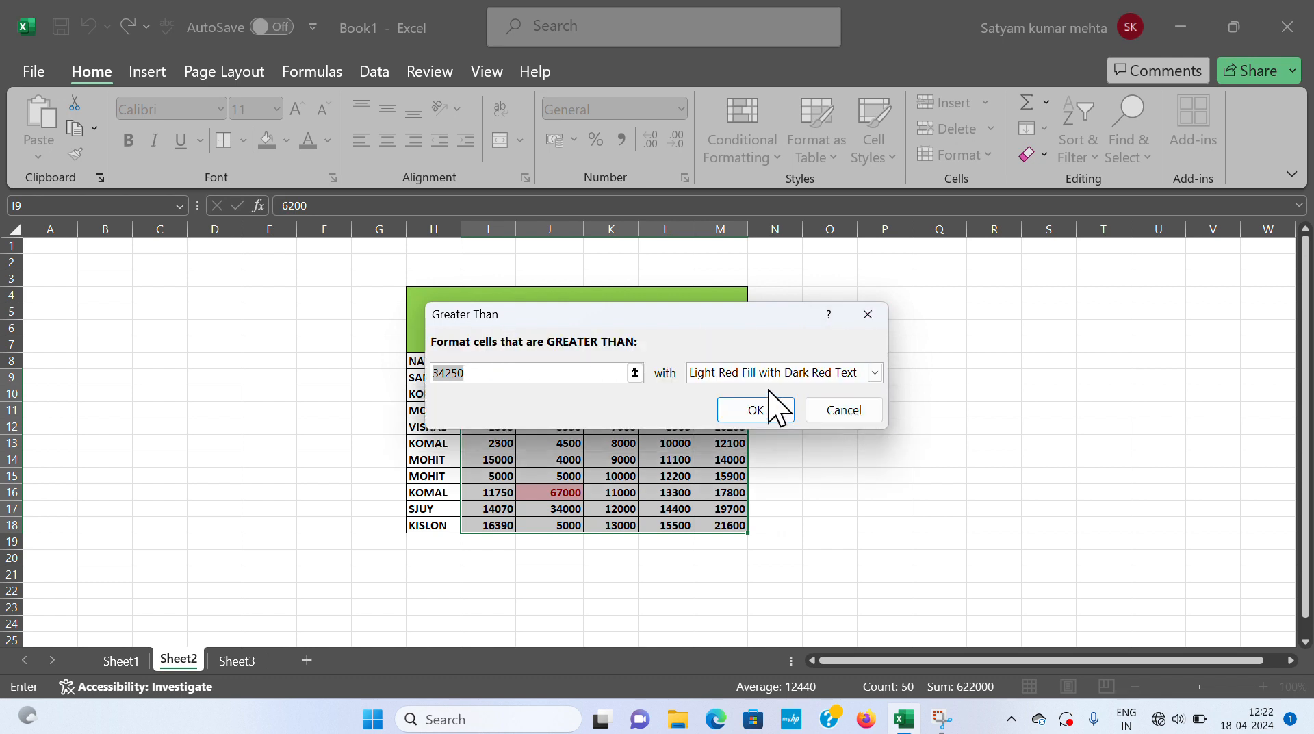
left_click(874, 373)
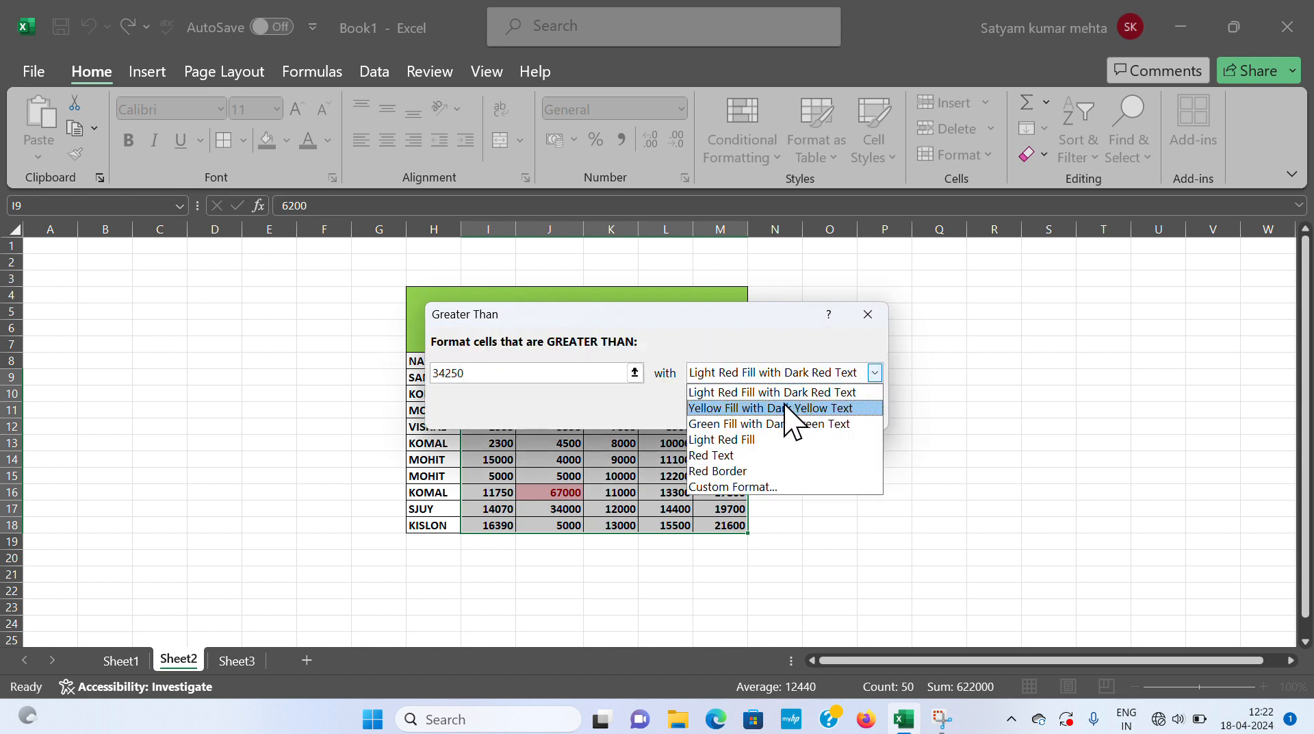
left_click(705, 440)
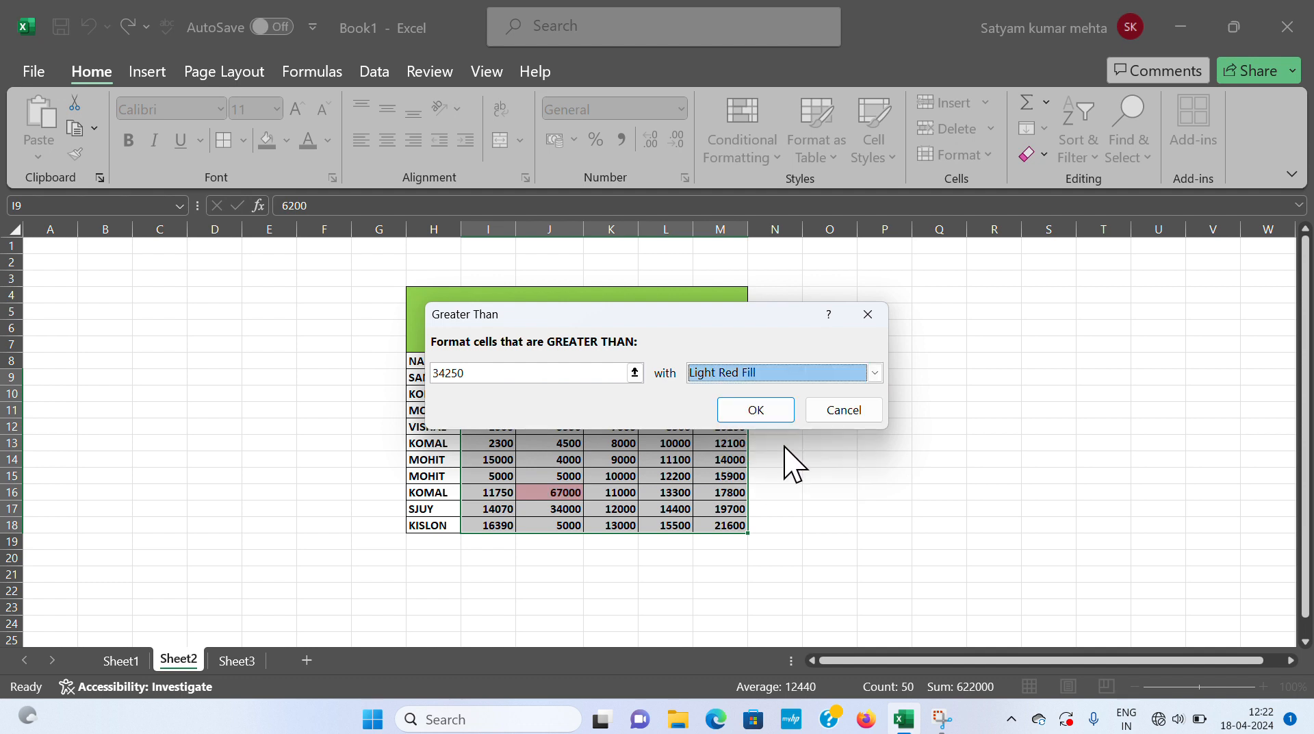
left_click(768, 409)
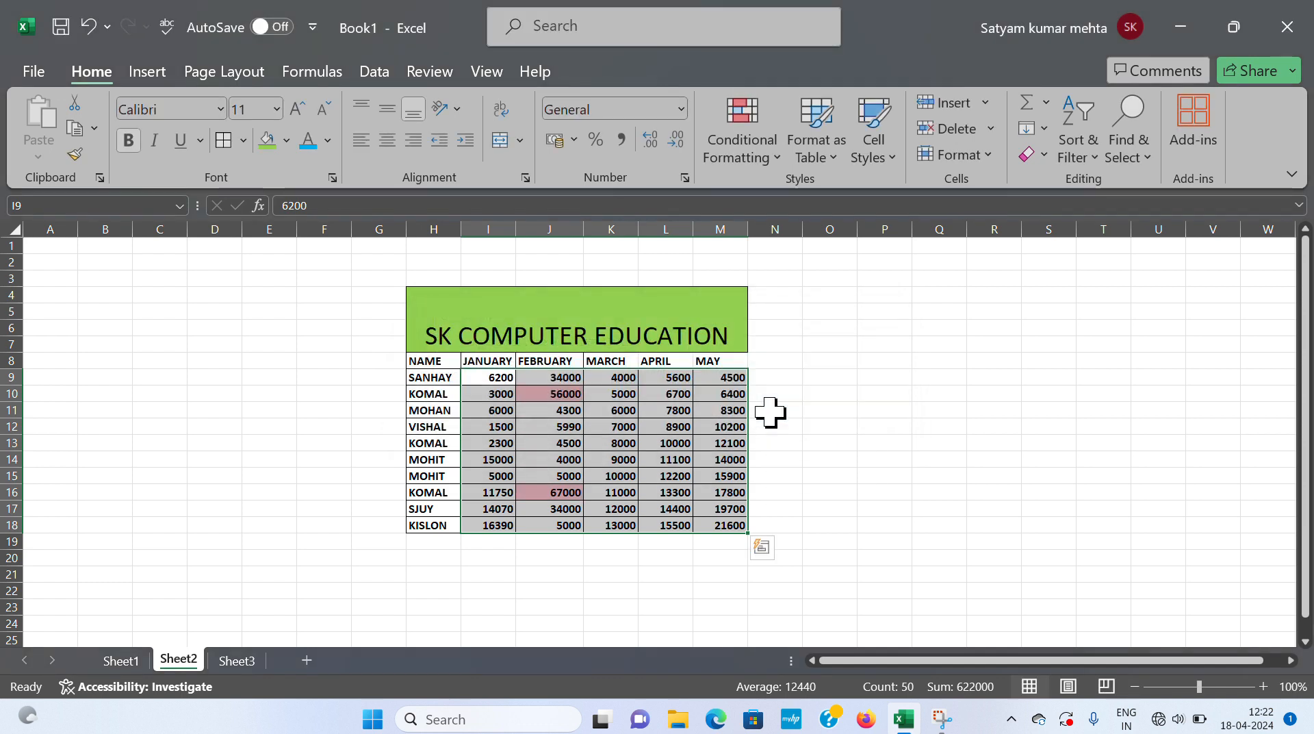
left_click(868, 408)
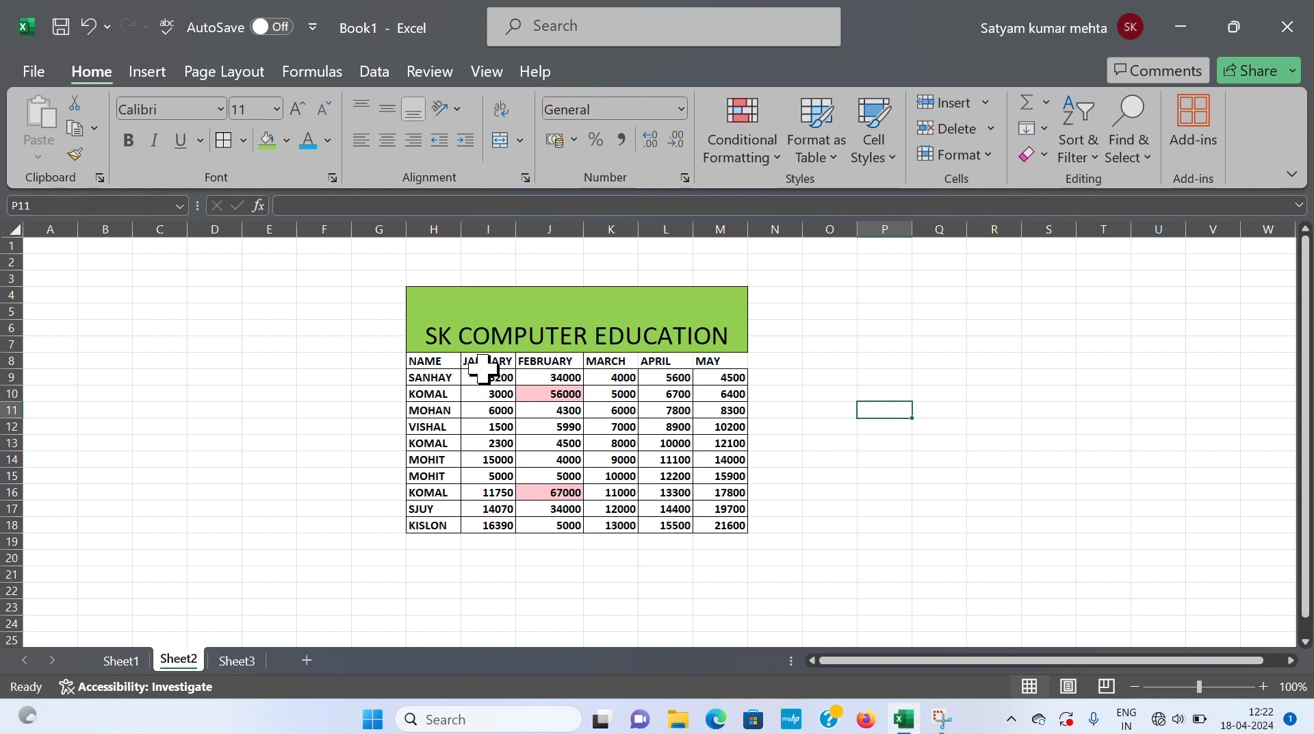
- Add a Less Than highlight rule to I9:M18 that compares with cell O18, using Light Red Fill with Dark Red Text
left_click_drag(486, 374, 730, 522)
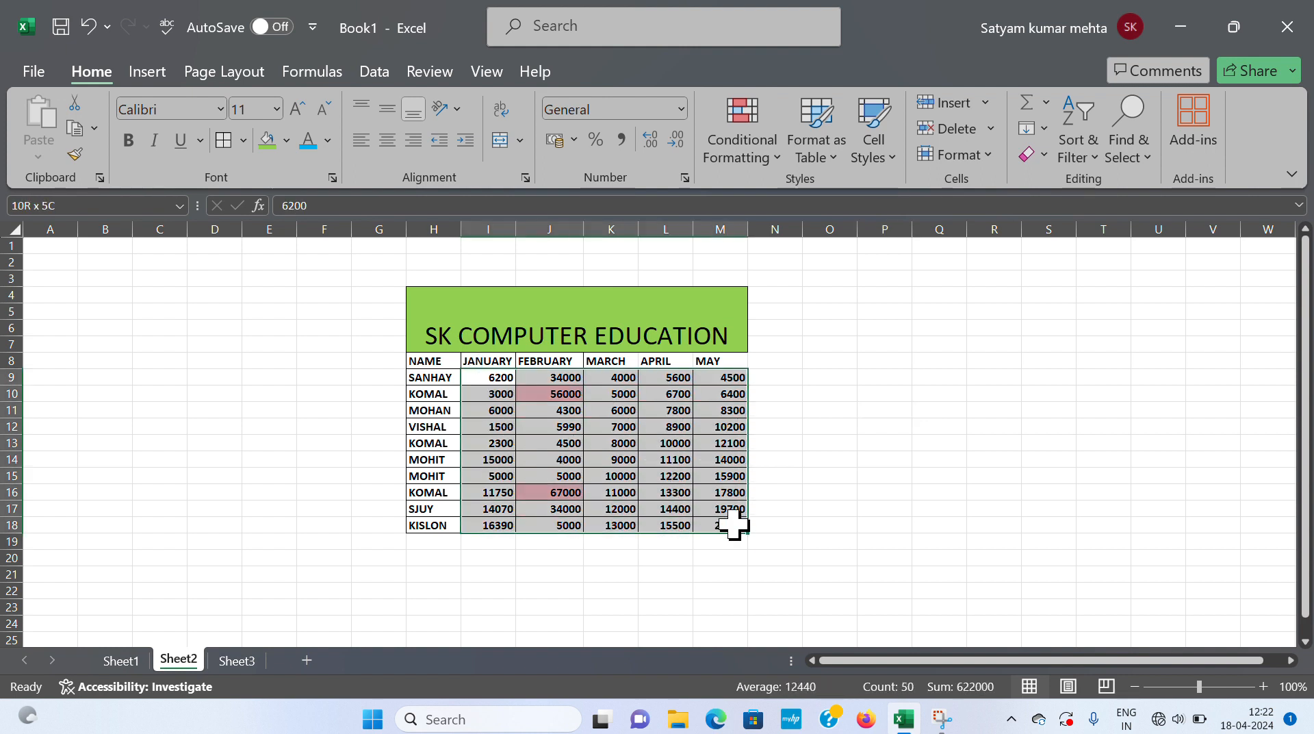
left_click(748, 154)
mouse_move(826, 205)
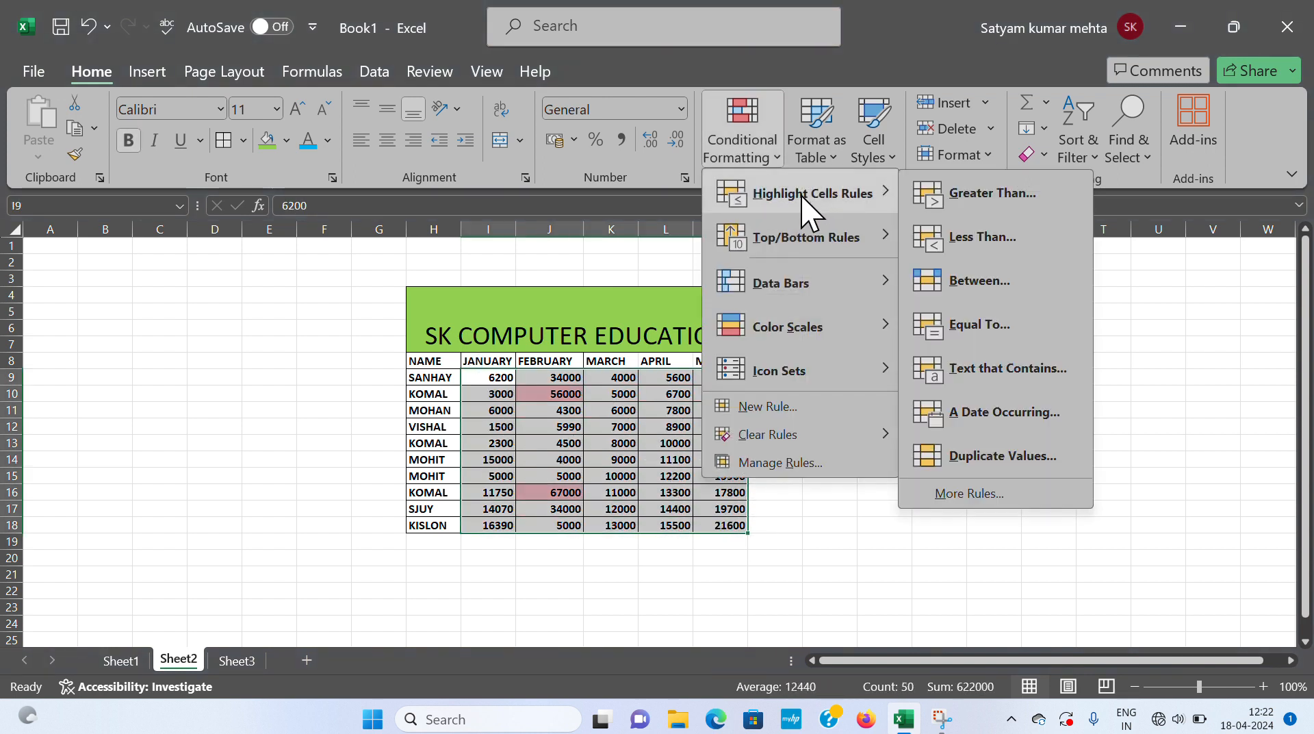
left_click(983, 237)
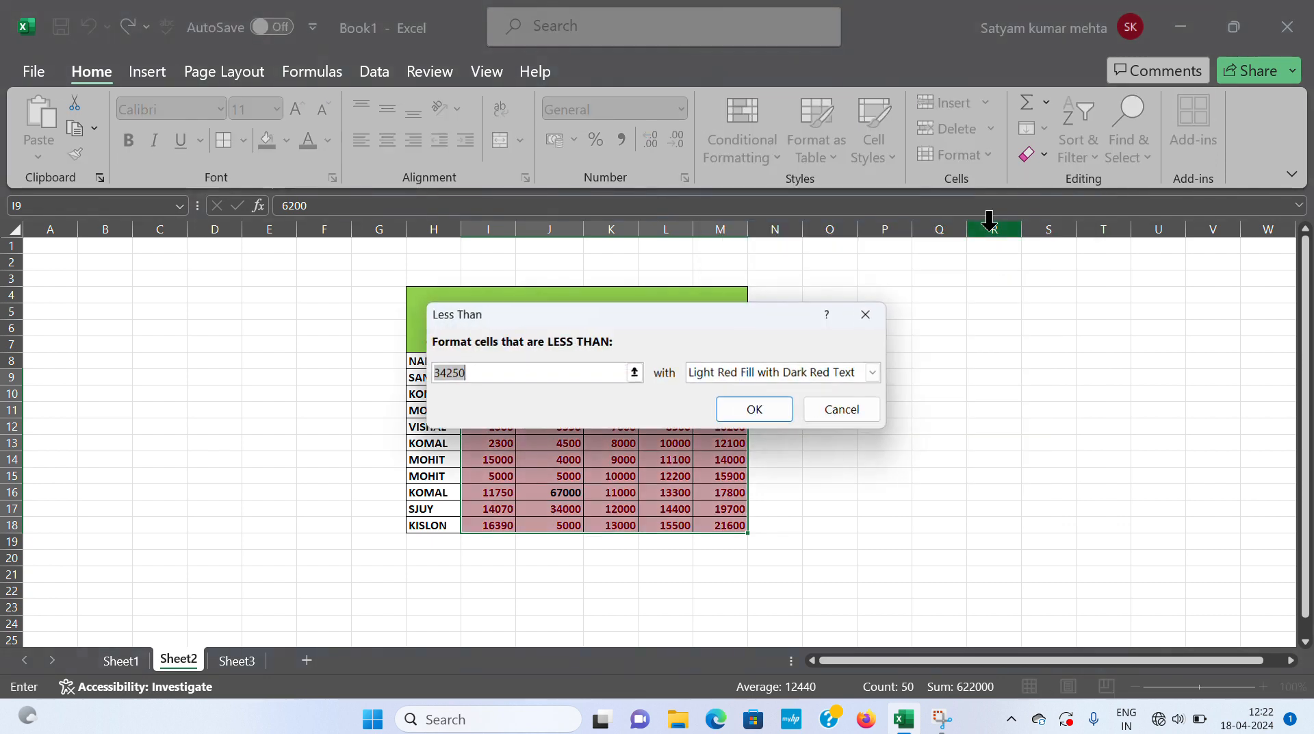
left_click(831, 526)
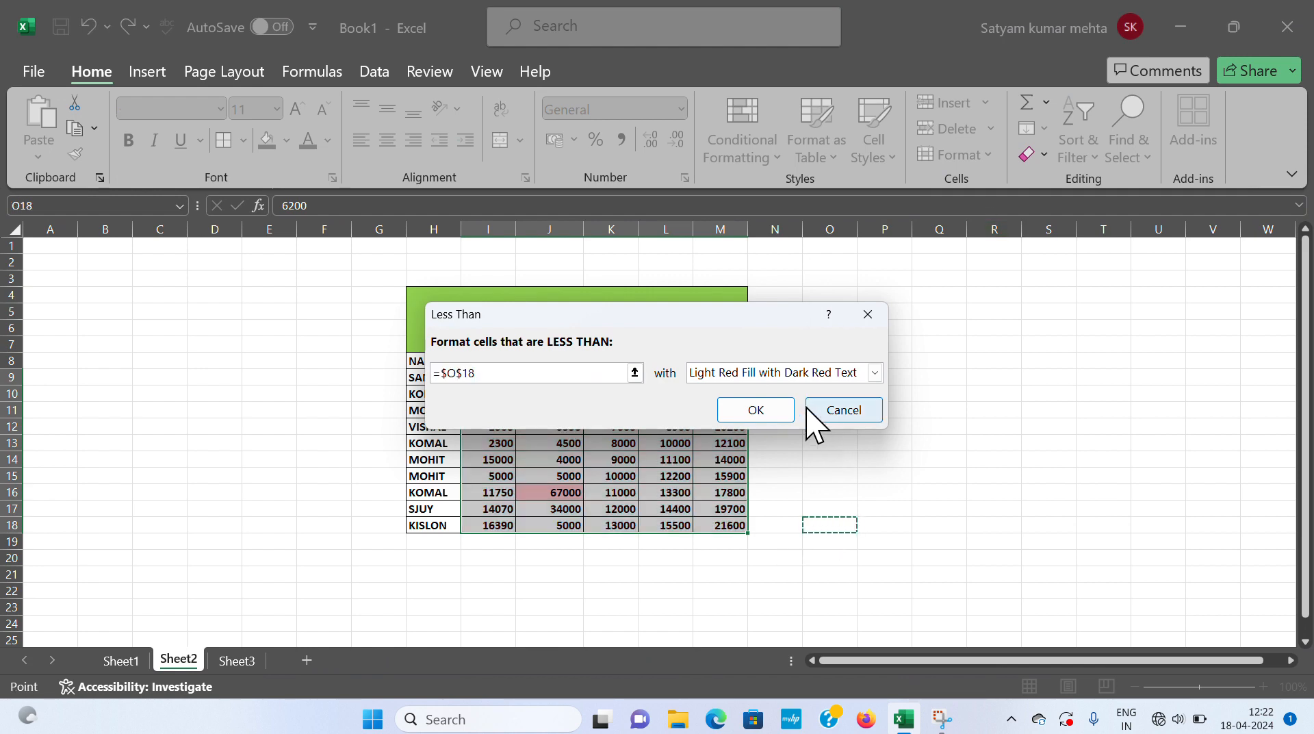
left_click(774, 411)
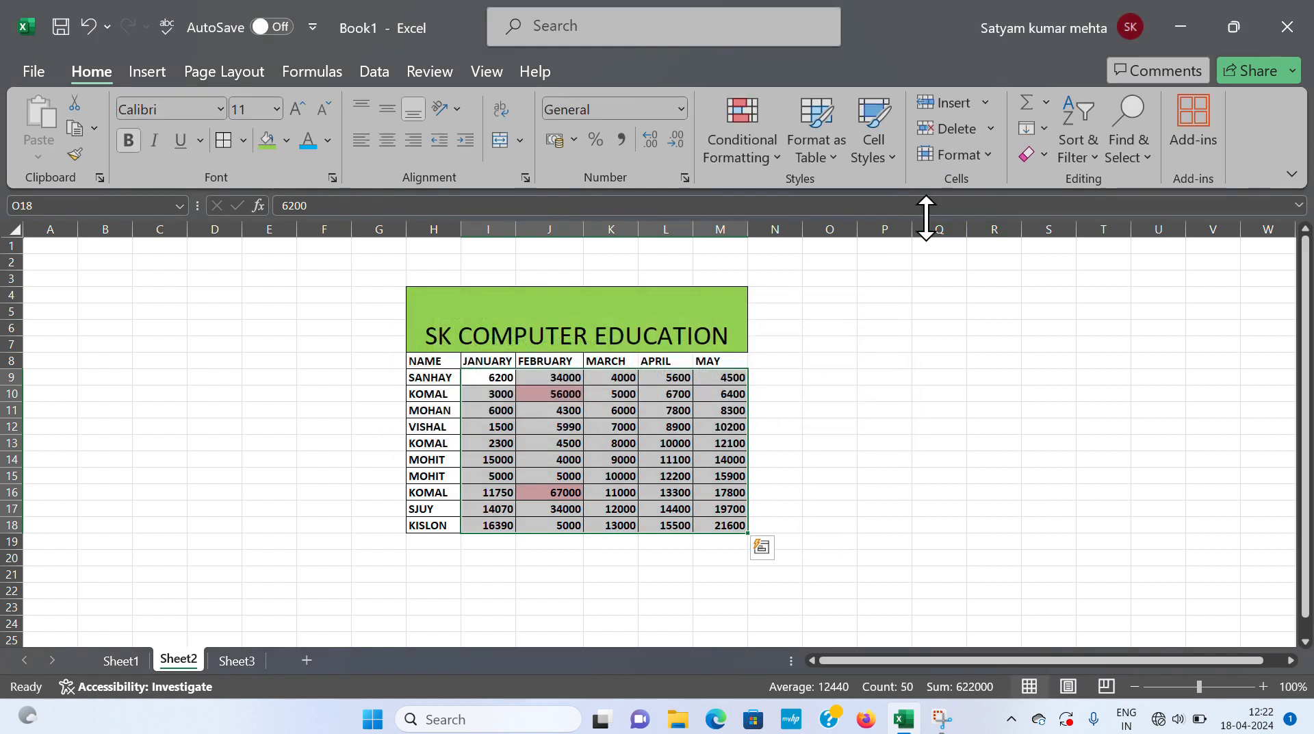
- Highlight the figures in I9:M18 that are less than 34250 with Light Red Fill with Dark Red Text
left_click(711, 163)
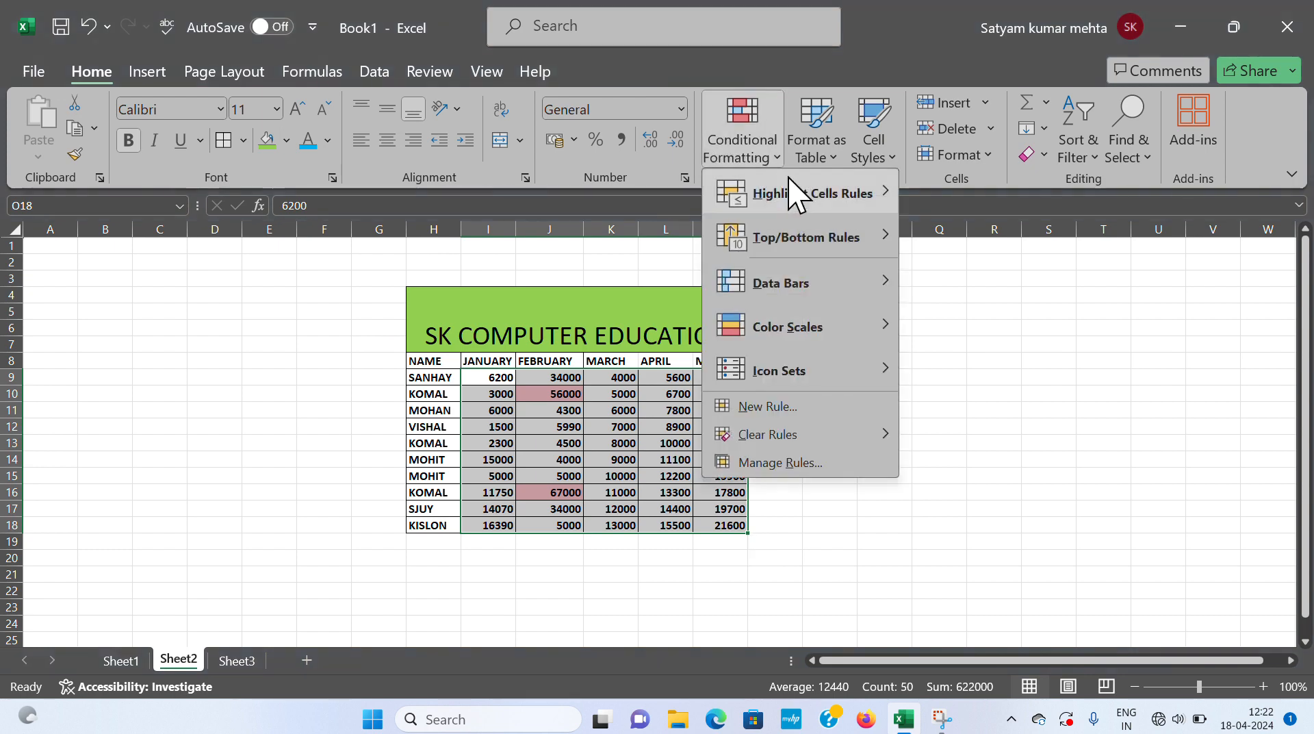
mouse_move(794, 240)
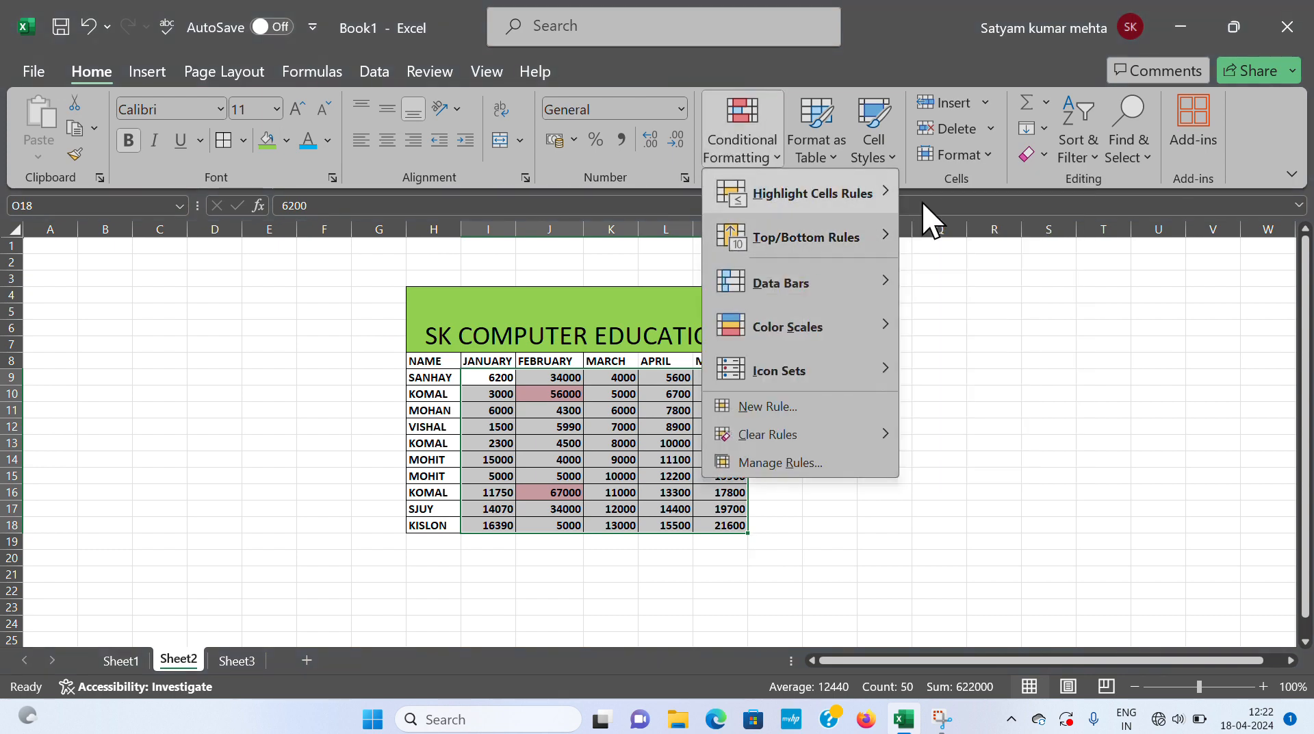
mouse_move(880, 194)
left_click(997, 254)
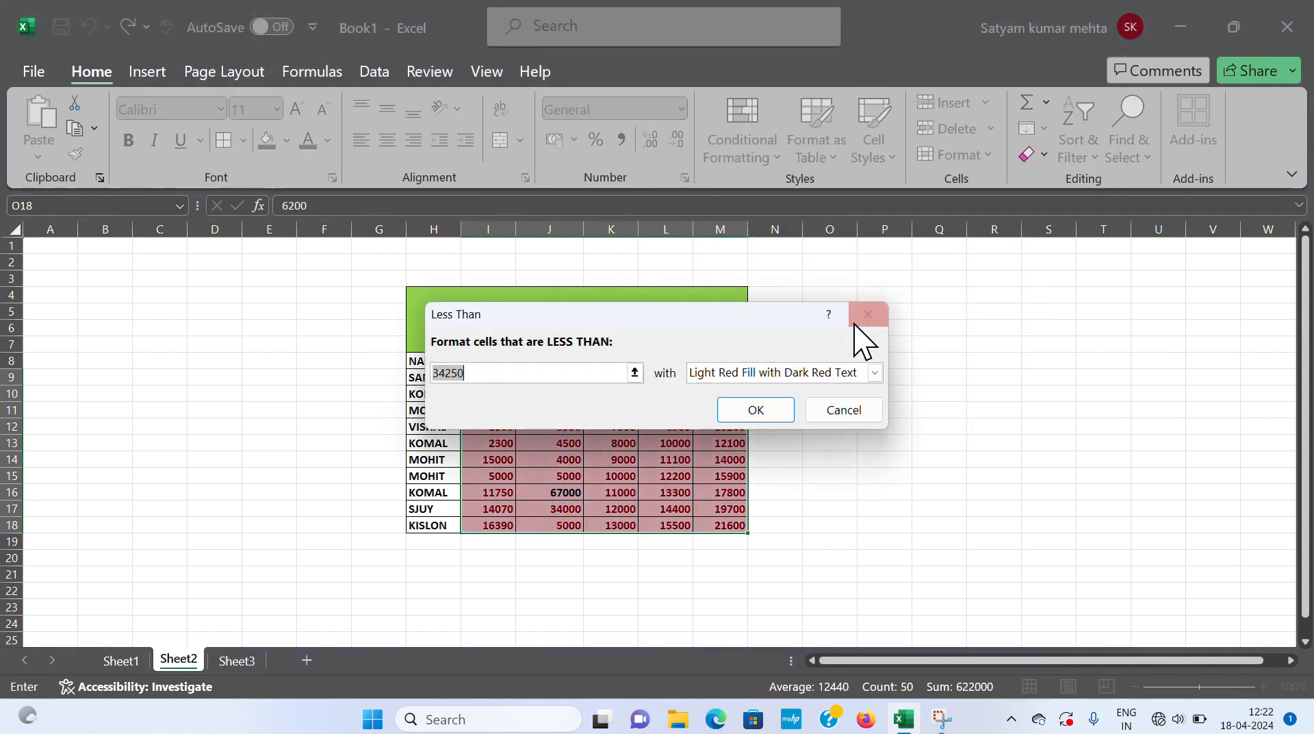
left_click(753, 409)
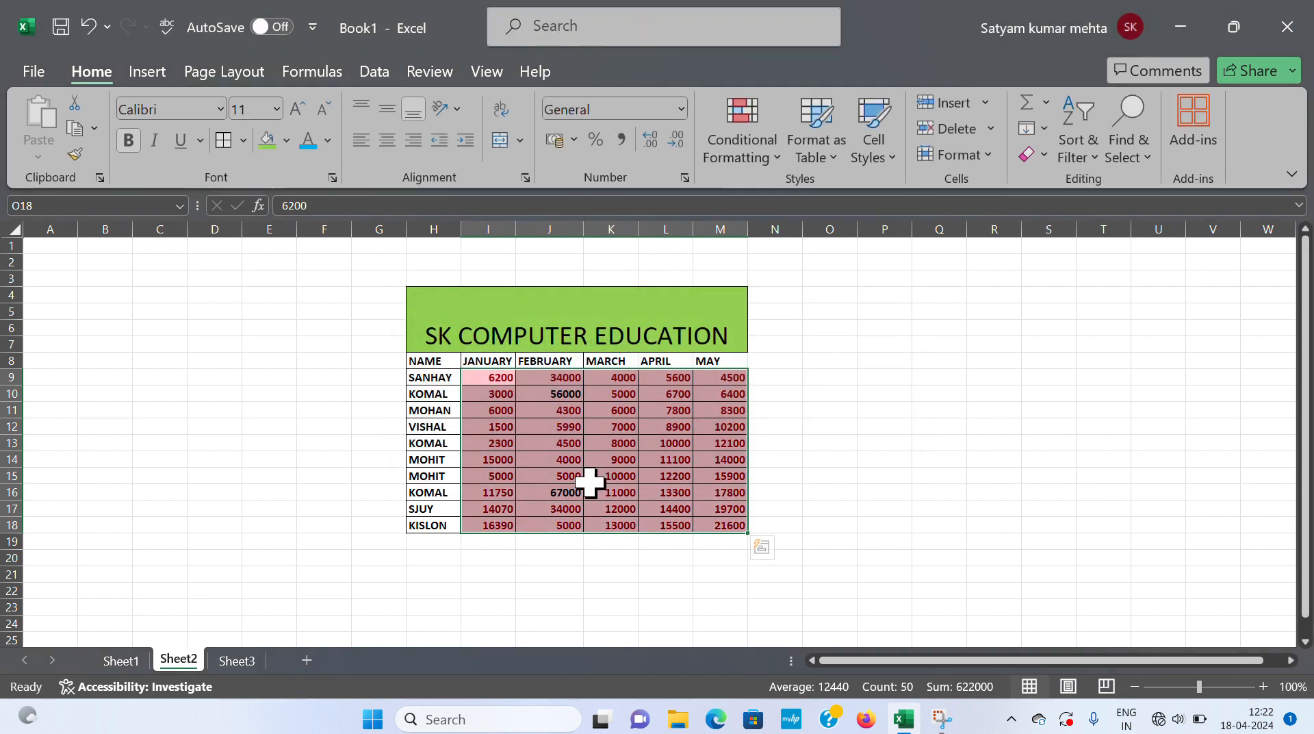
left_click(849, 479)
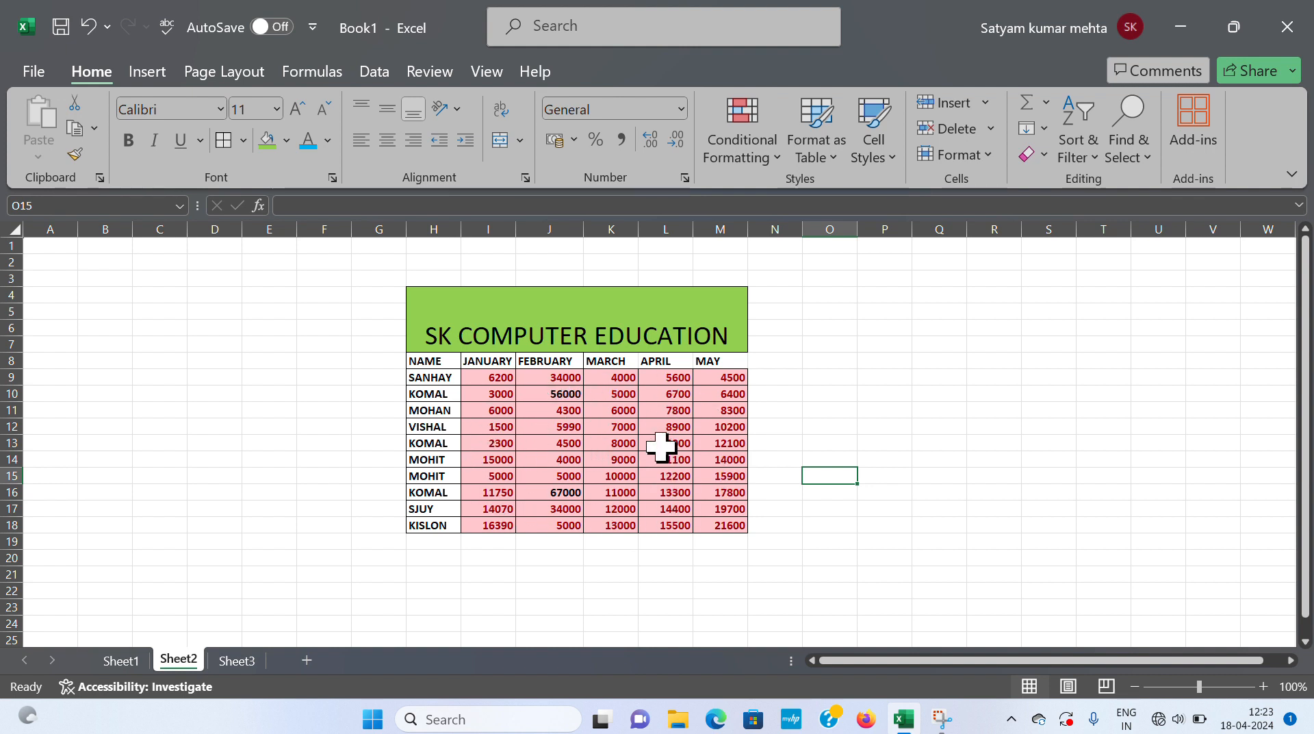
- Add a rule highlighting the figures in I9:M18 that are less than 10000 with Light Red Fill with Dark Red Text
left_click_drag(472, 377, 717, 525)
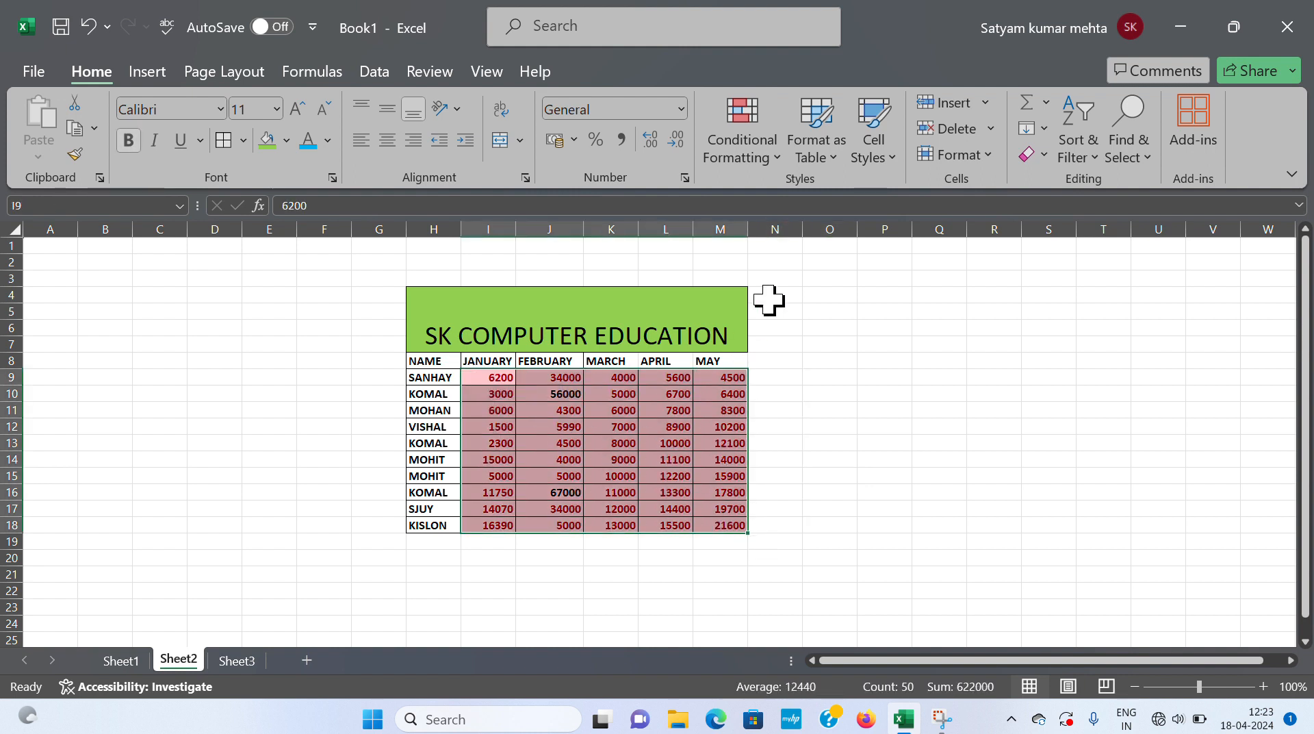
left_click(736, 147)
mouse_move(800, 195)
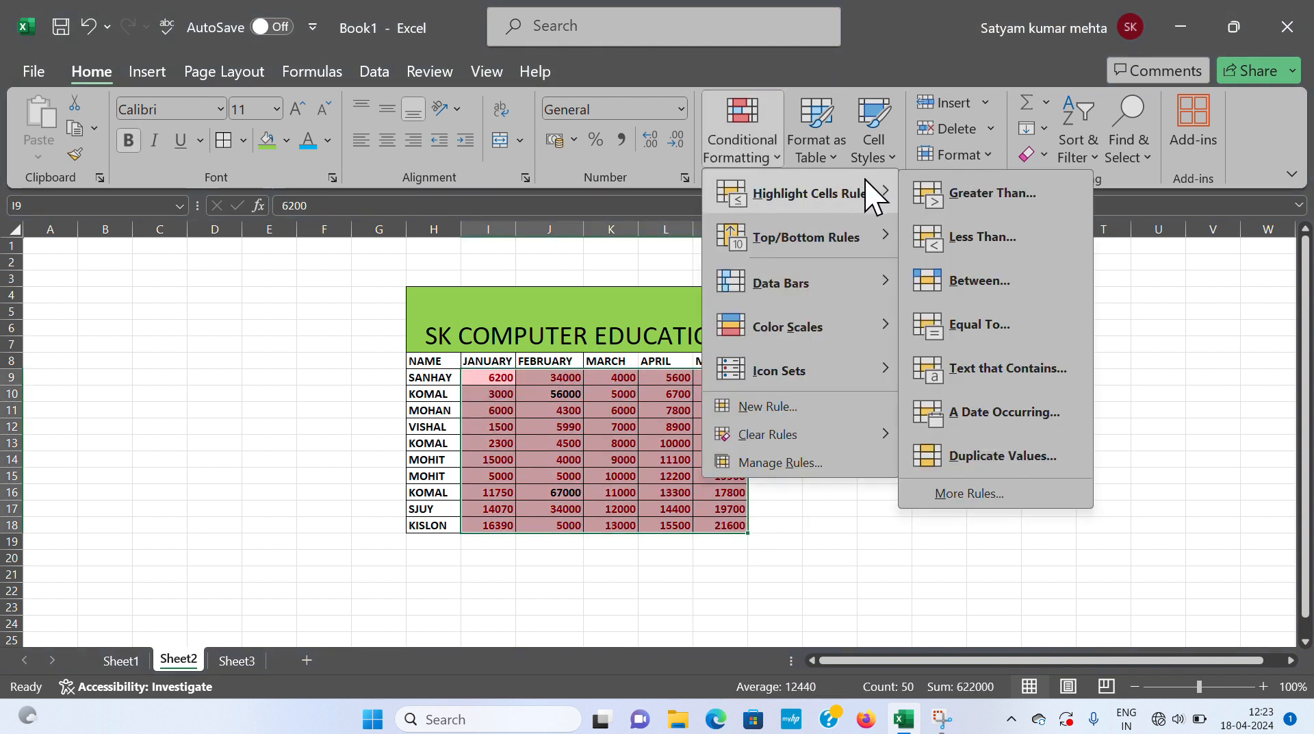
left_click(986, 240)
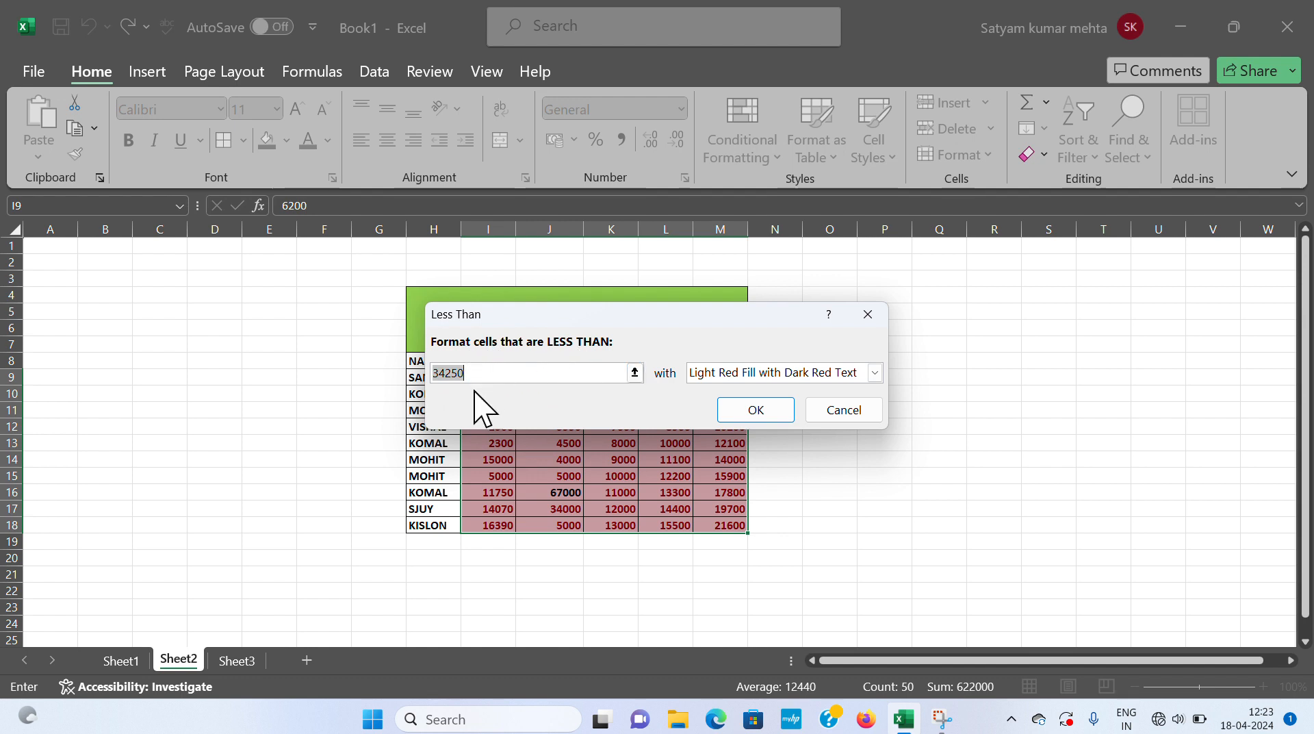
type("10000")
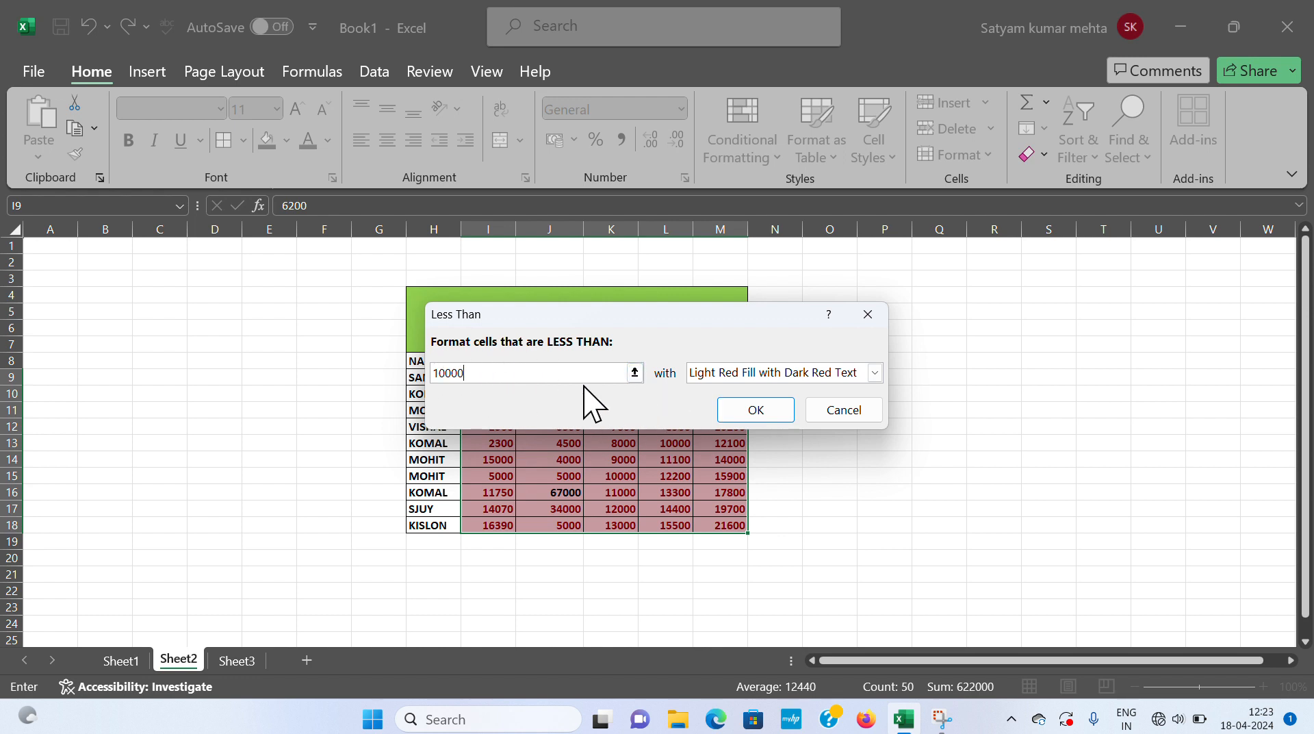
left_click(744, 410)
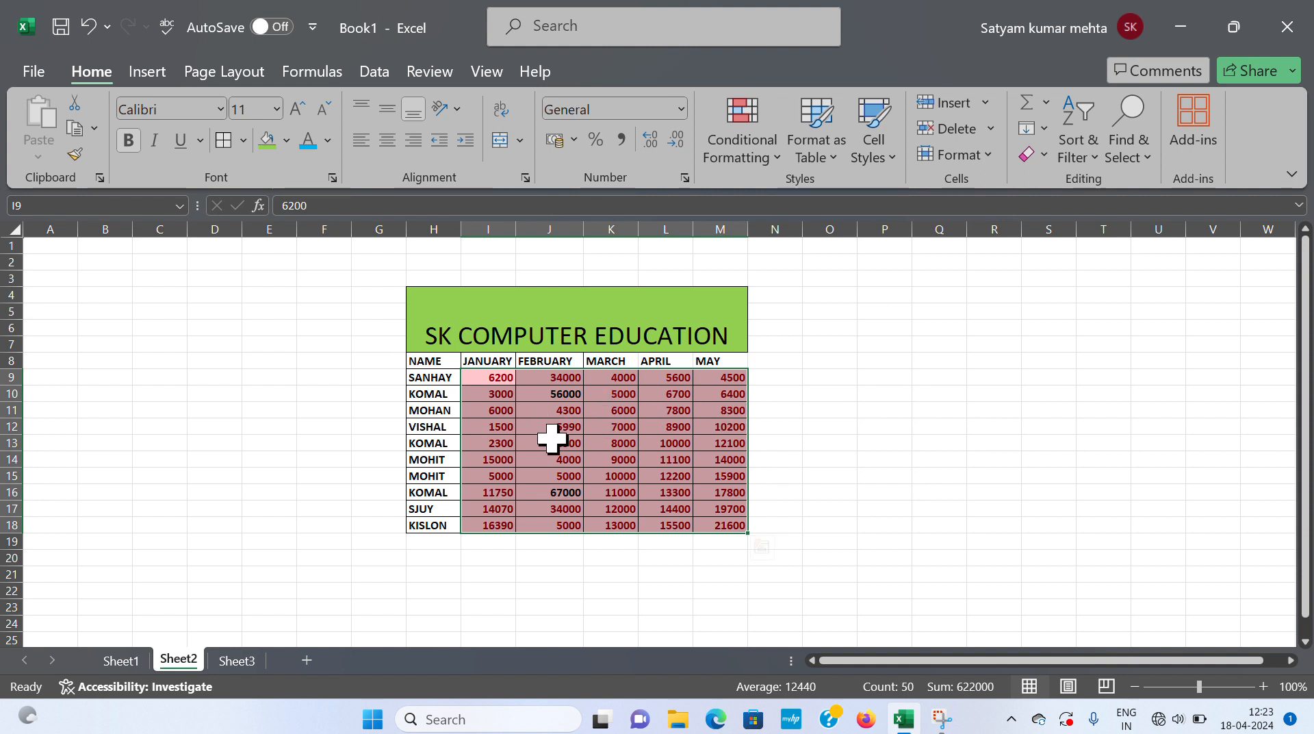
left_click(880, 427)
- Highlight the monthly figures in I9:M18 that are greater than 7000 with Green Fill with Dark Green Text
left_click(481, 377)
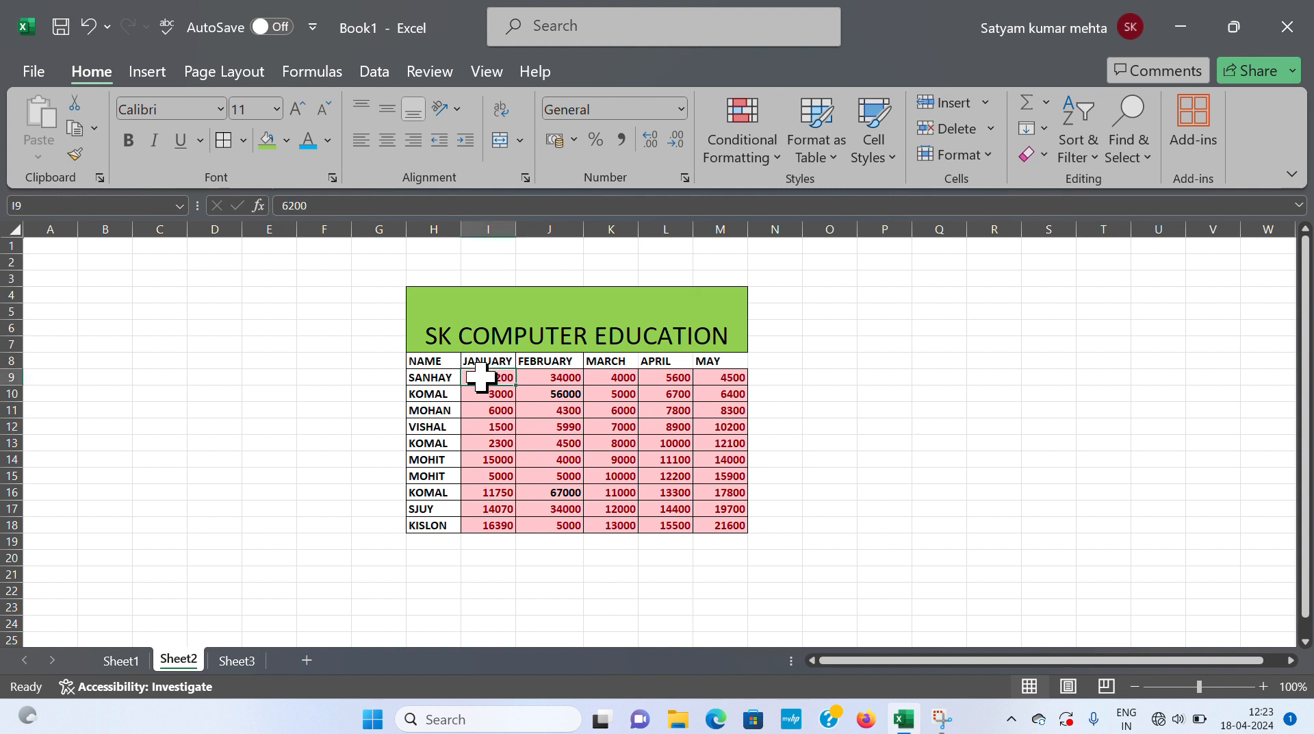
left_click_drag(481, 377, 724, 529)
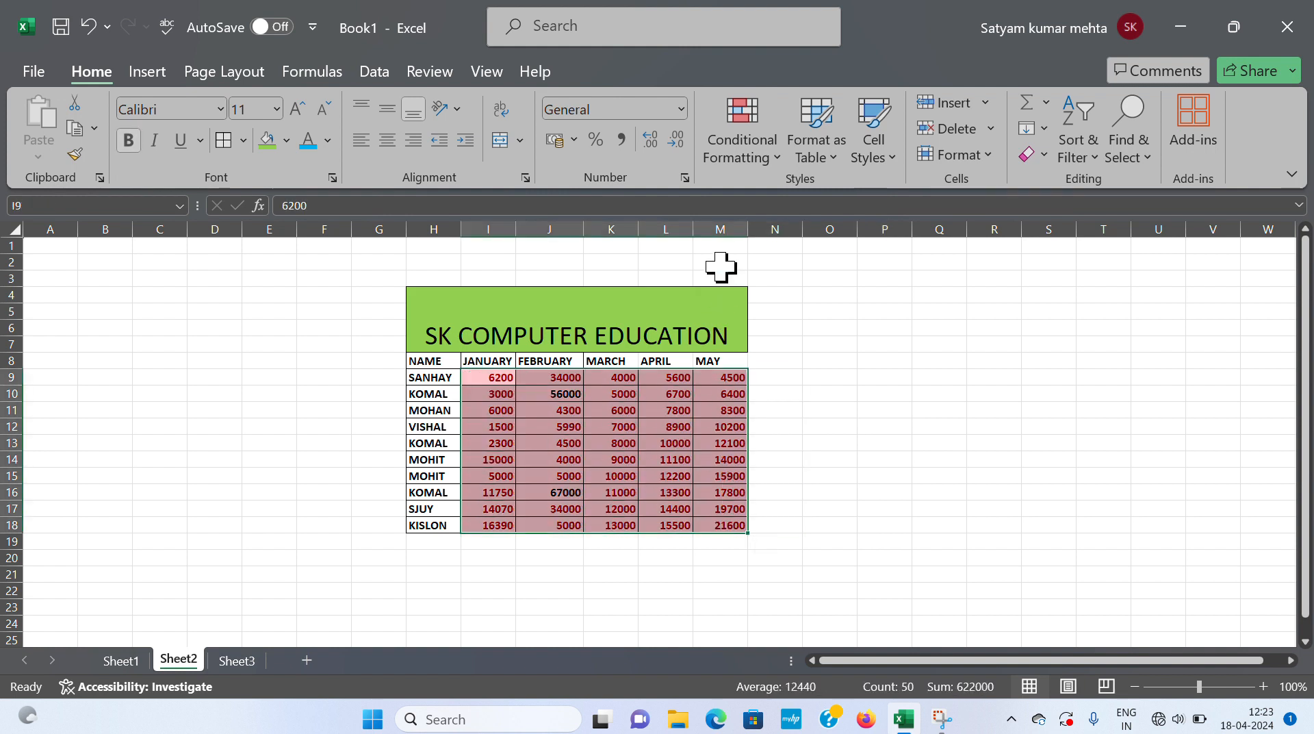
left_click(753, 154)
mouse_move(849, 199)
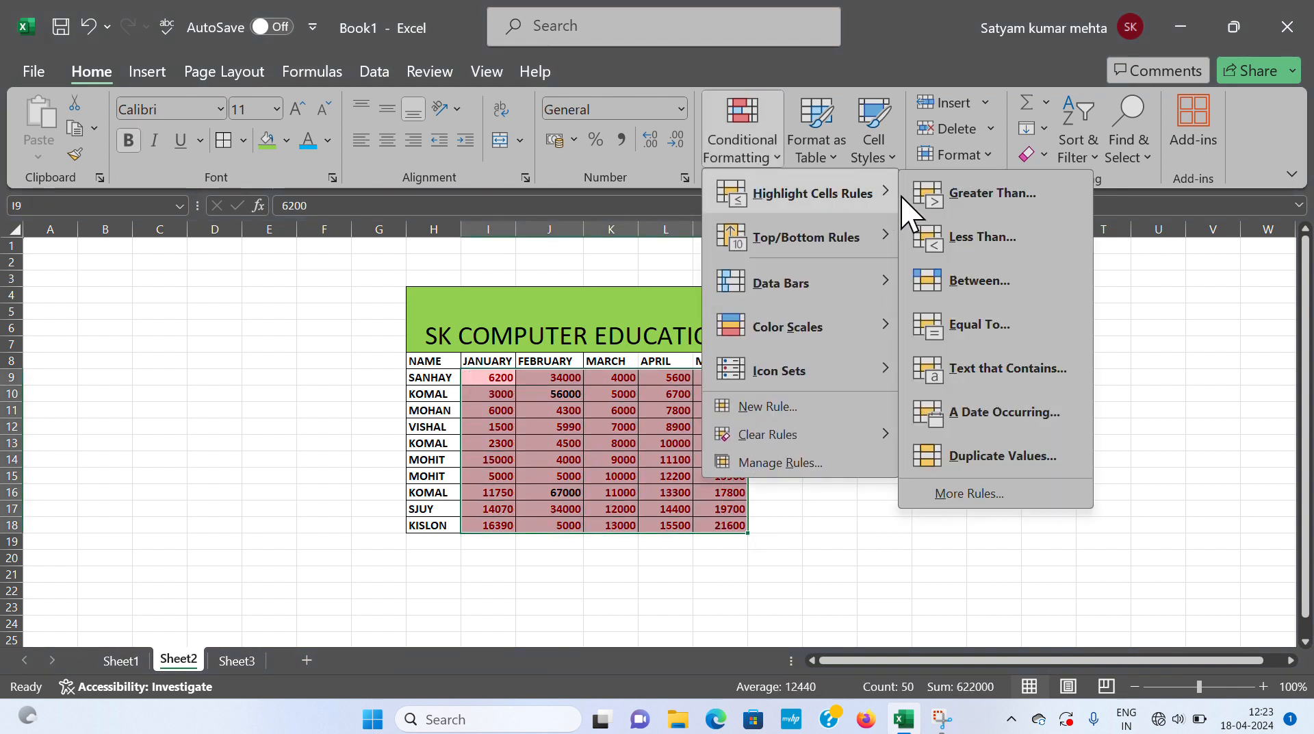
left_click(972, 194)
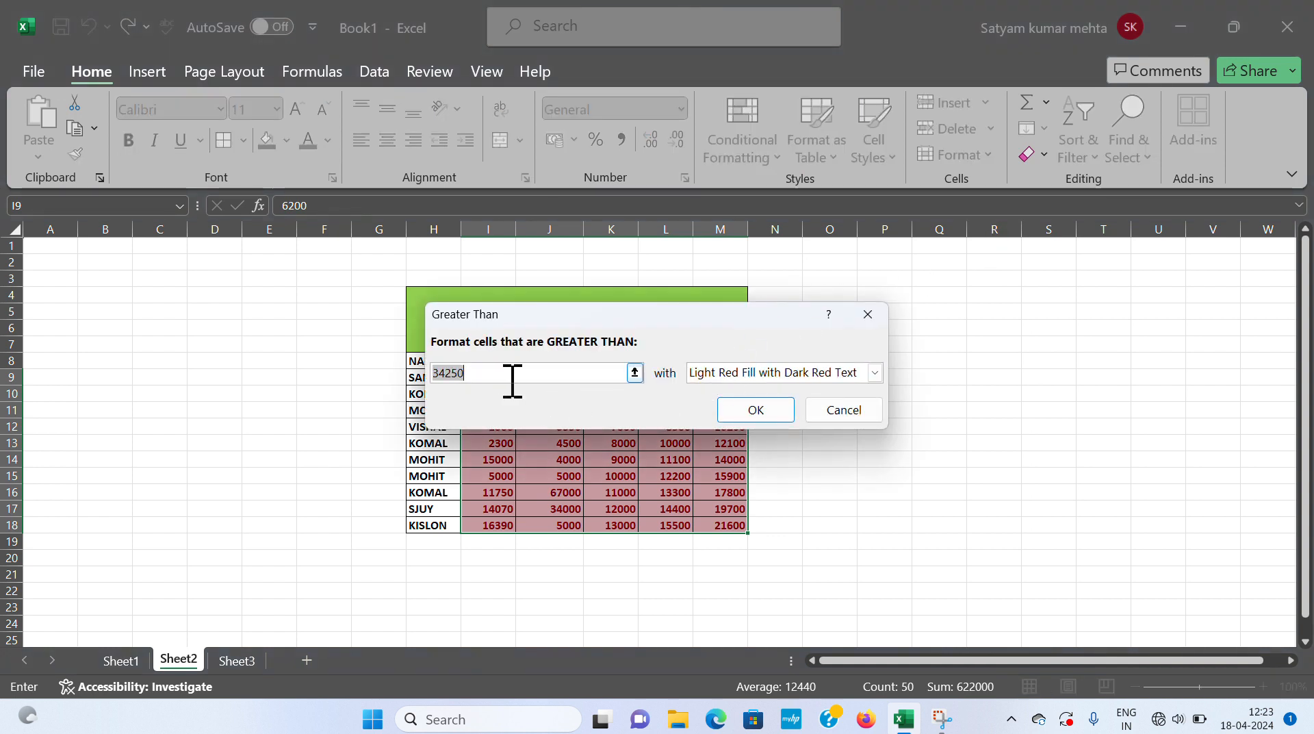
type("7000")
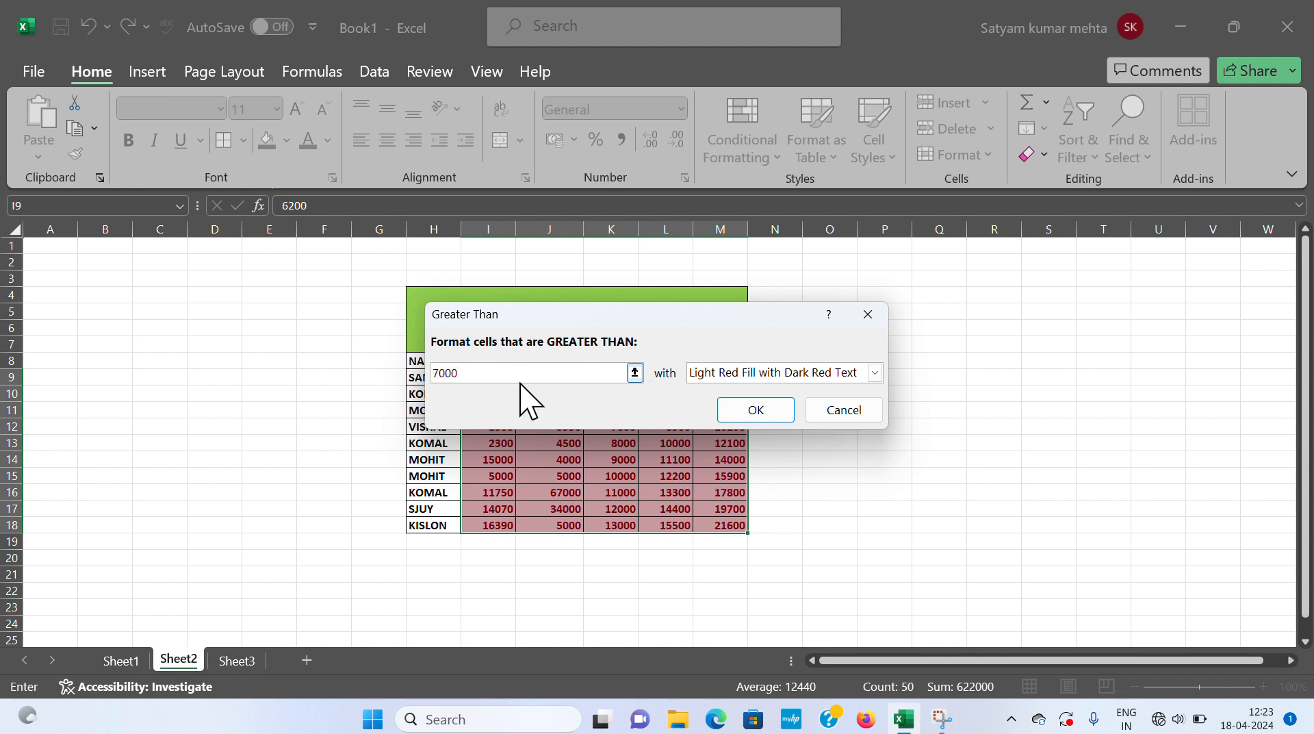
left_click(875, 372)
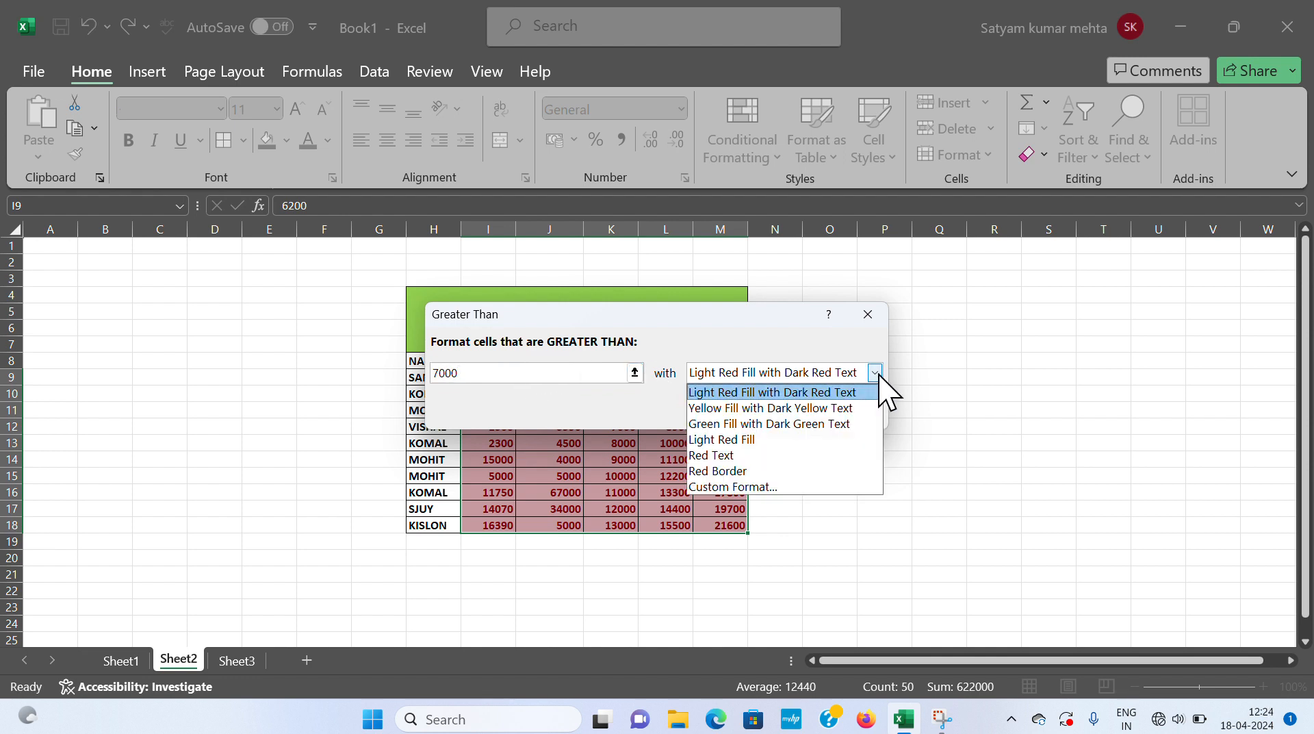
left_click(716, 425)
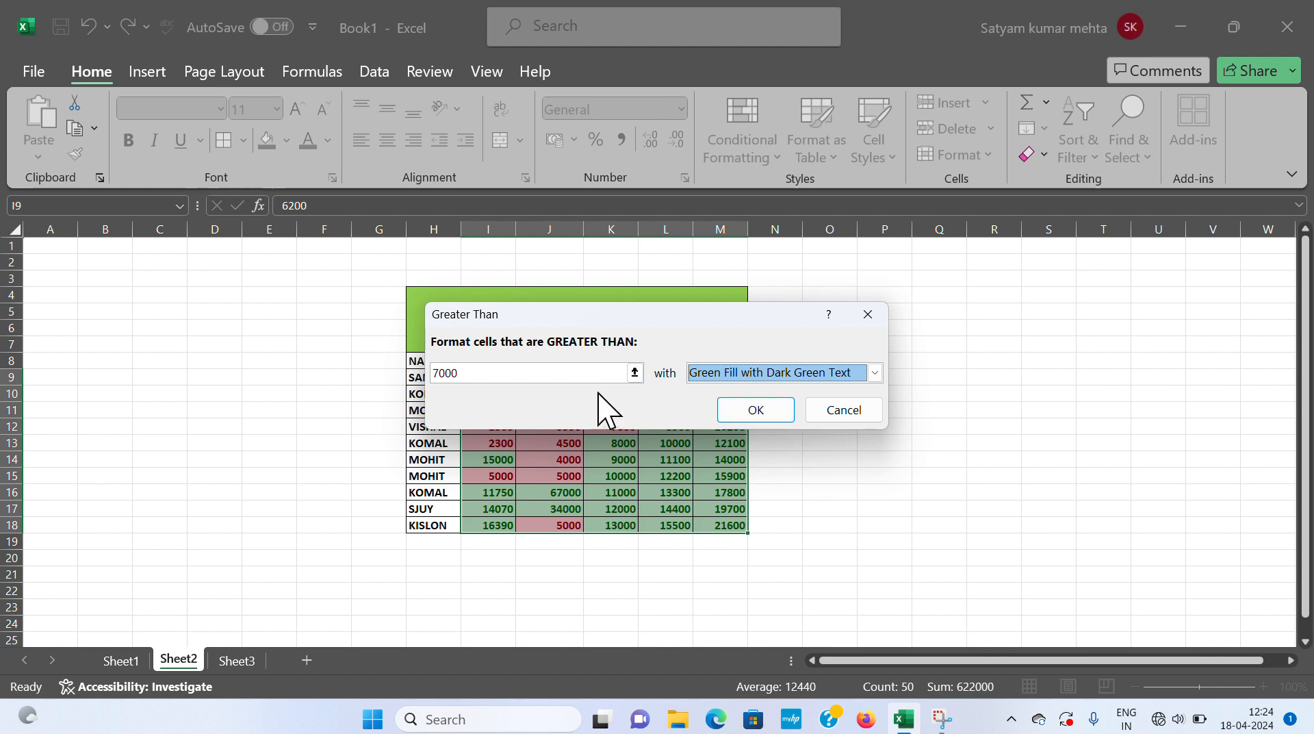
left_click(753, 410)
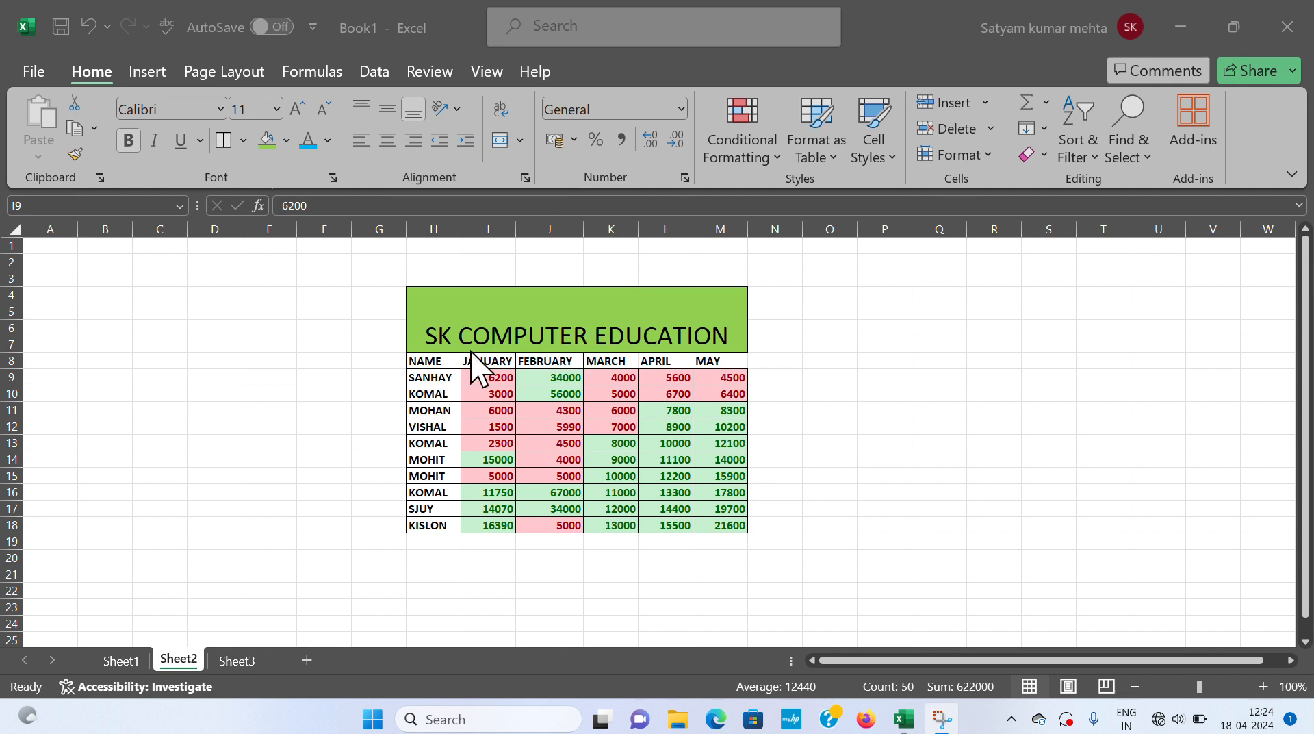
- Highlight the figures in I9:M18 that are between 5000 and 7000 with Yellow Fill with Dark Yellow Text
left_click(493, 387)
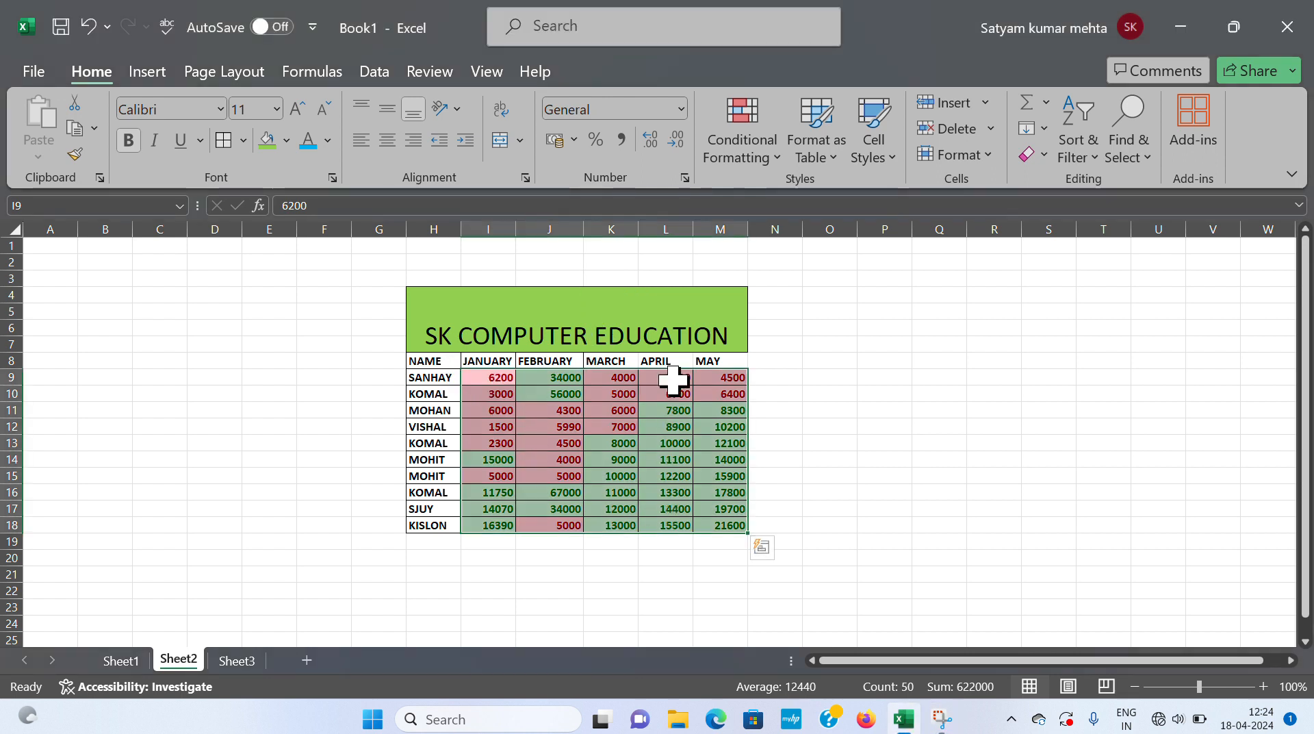
left_click(740, 150)
mouse_move(798, 197)
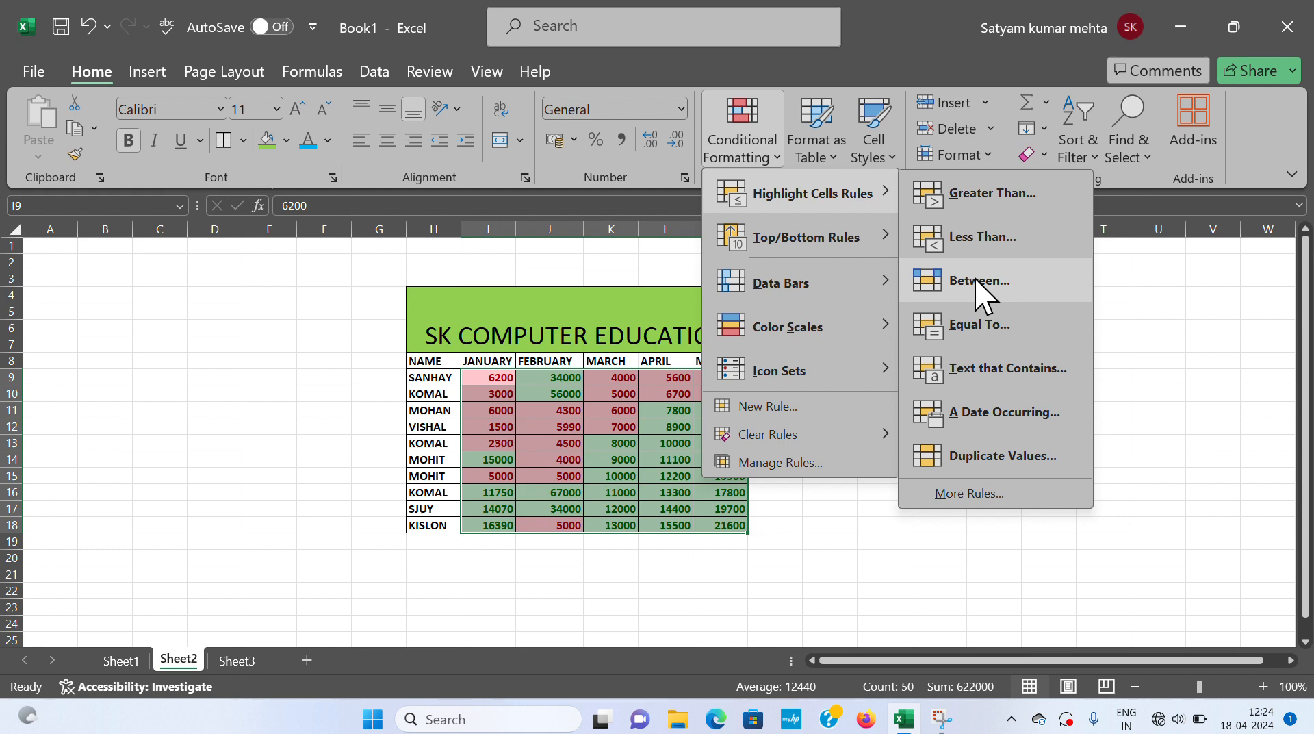
left_click(978, 280)
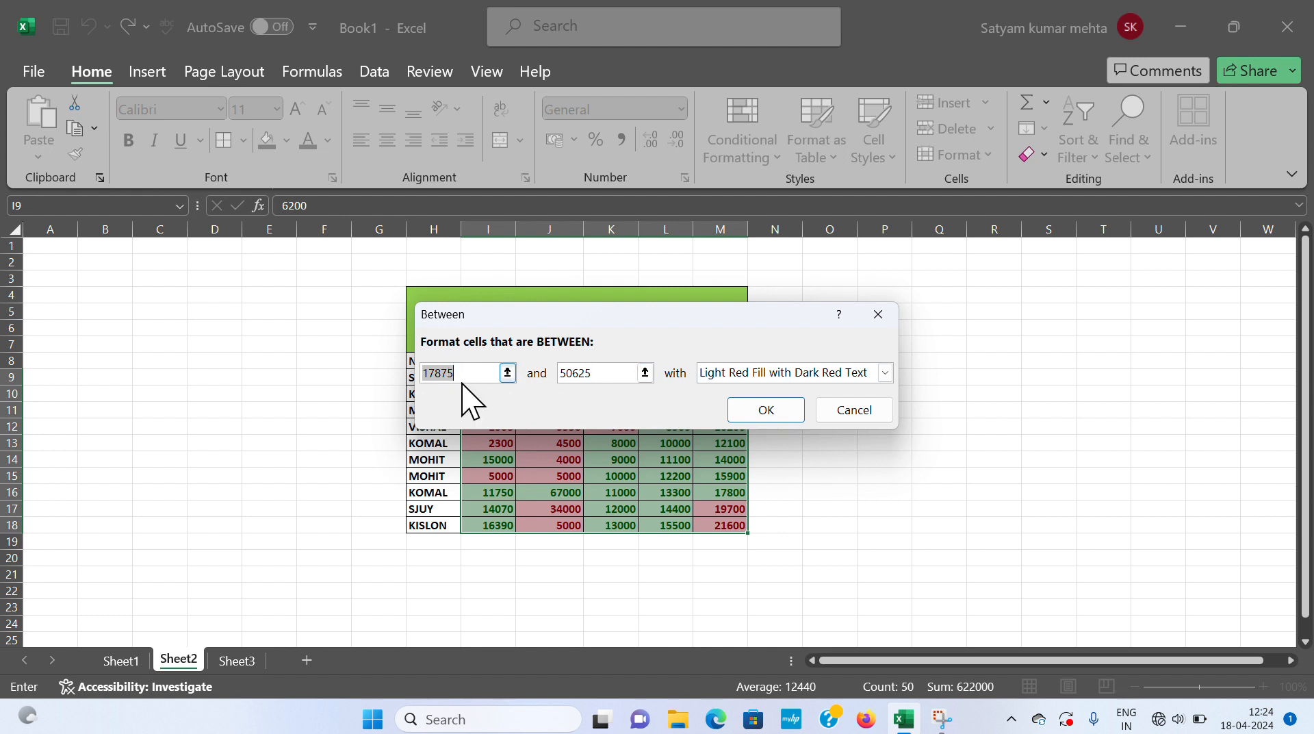
type("5000")
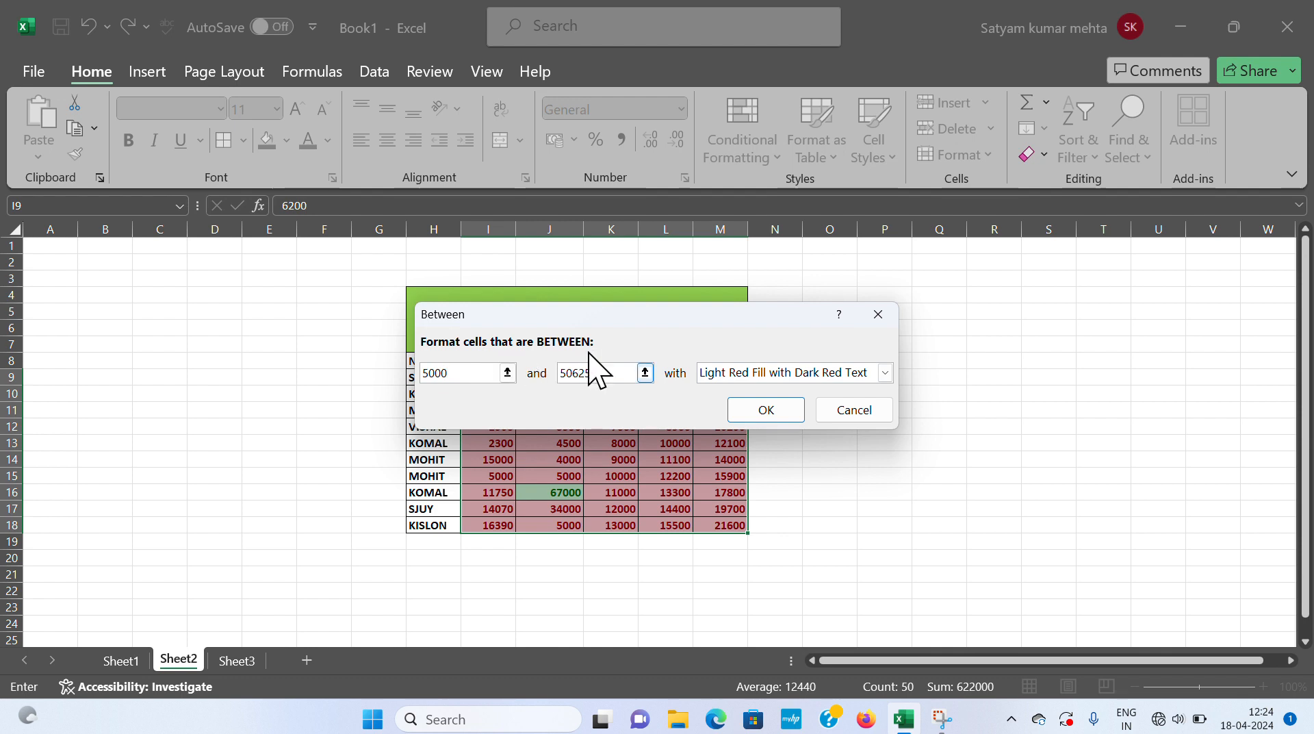
left_click_drag(602, 376, 556, 368)
type("7000")
left_click(884, 374)
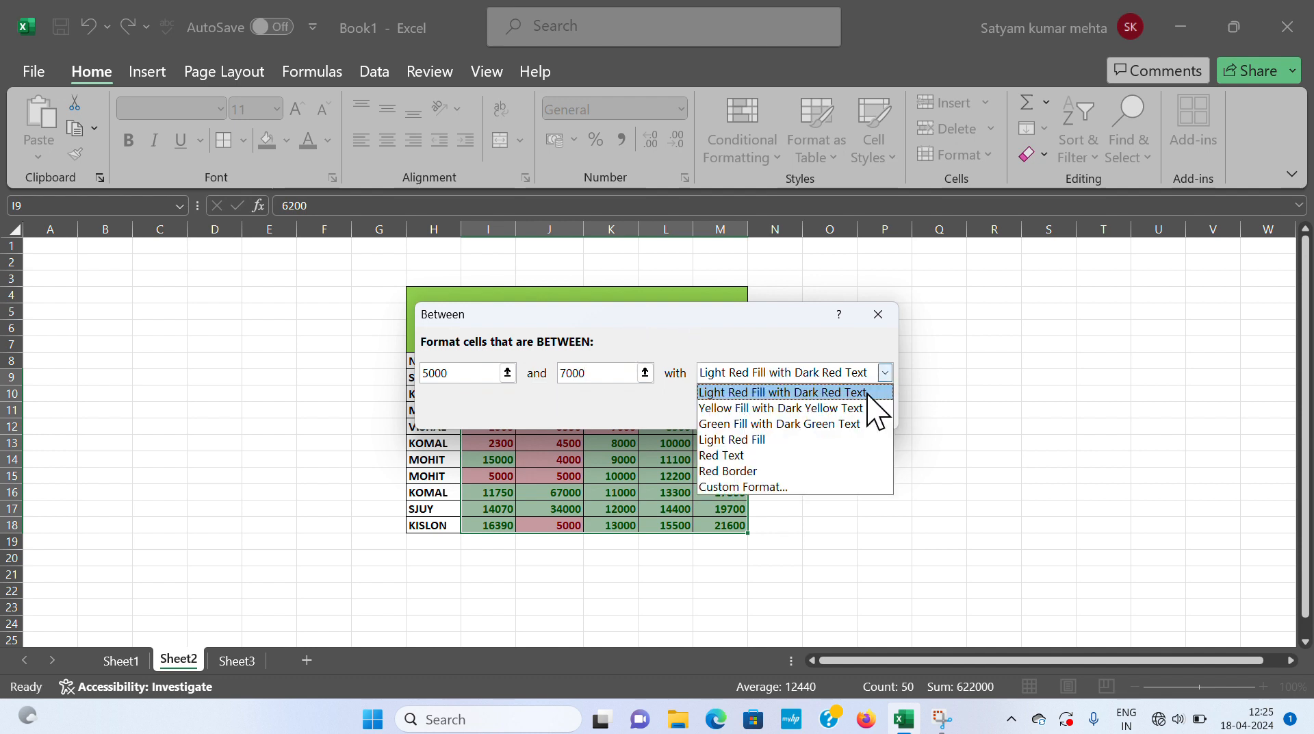
left_click(738, 410)
left_click(757, 414)
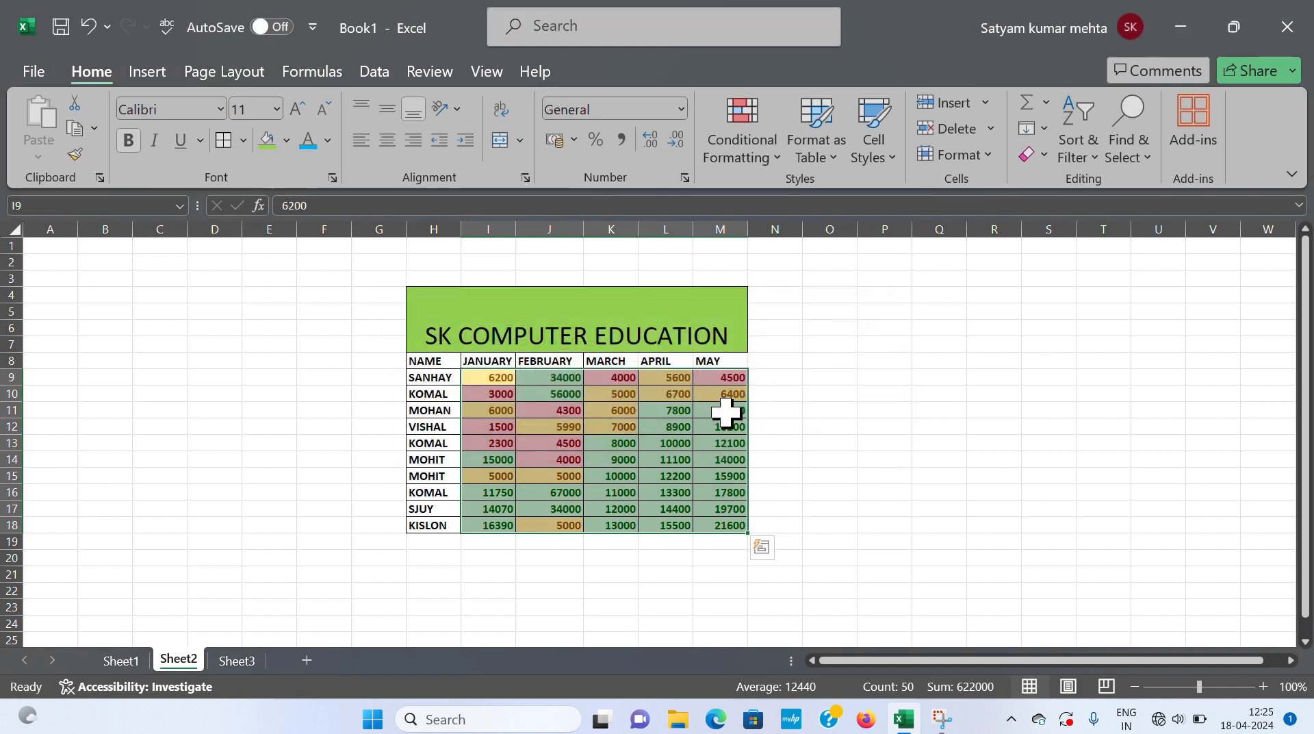
left_click(893, 424)
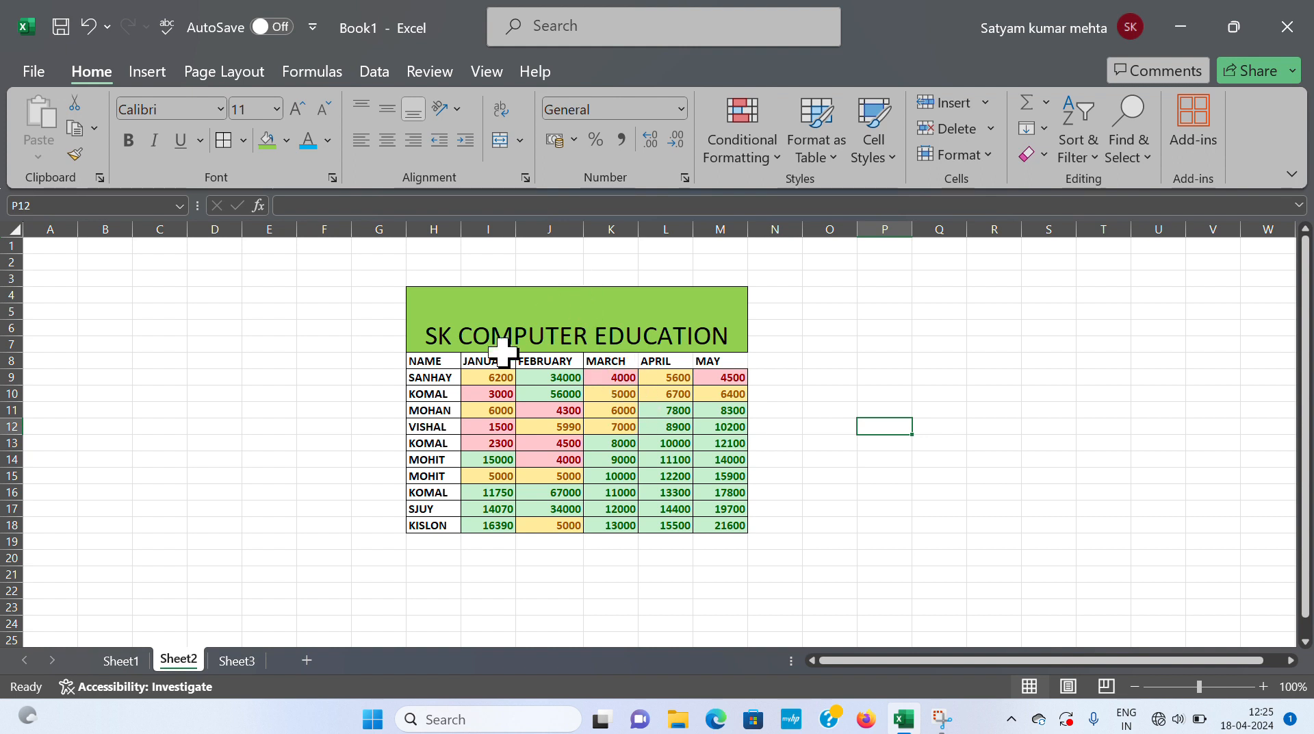
- Add an Equal To highlight rule to I9:M18 for the value 67000, using Red Text
left_click_drag(479, 375, 713, 525)
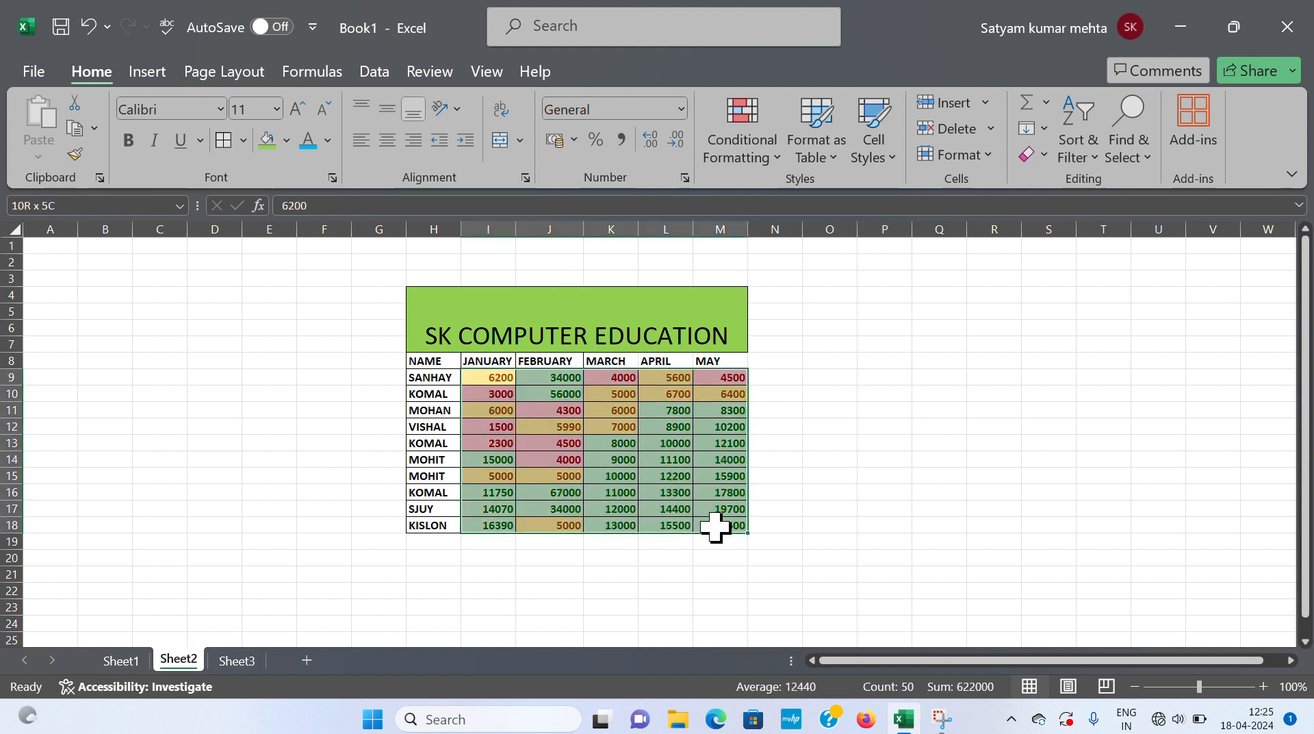
left_click(765, 137)
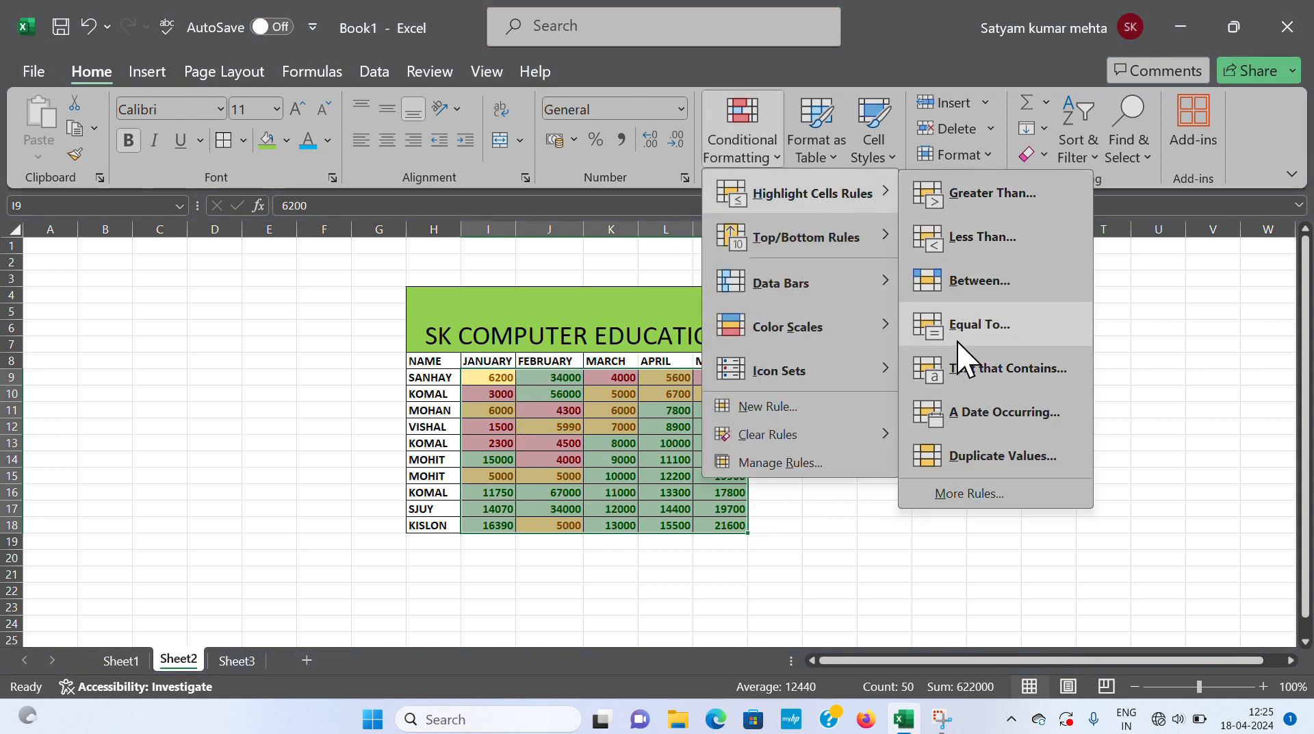
left_click(990, 342)
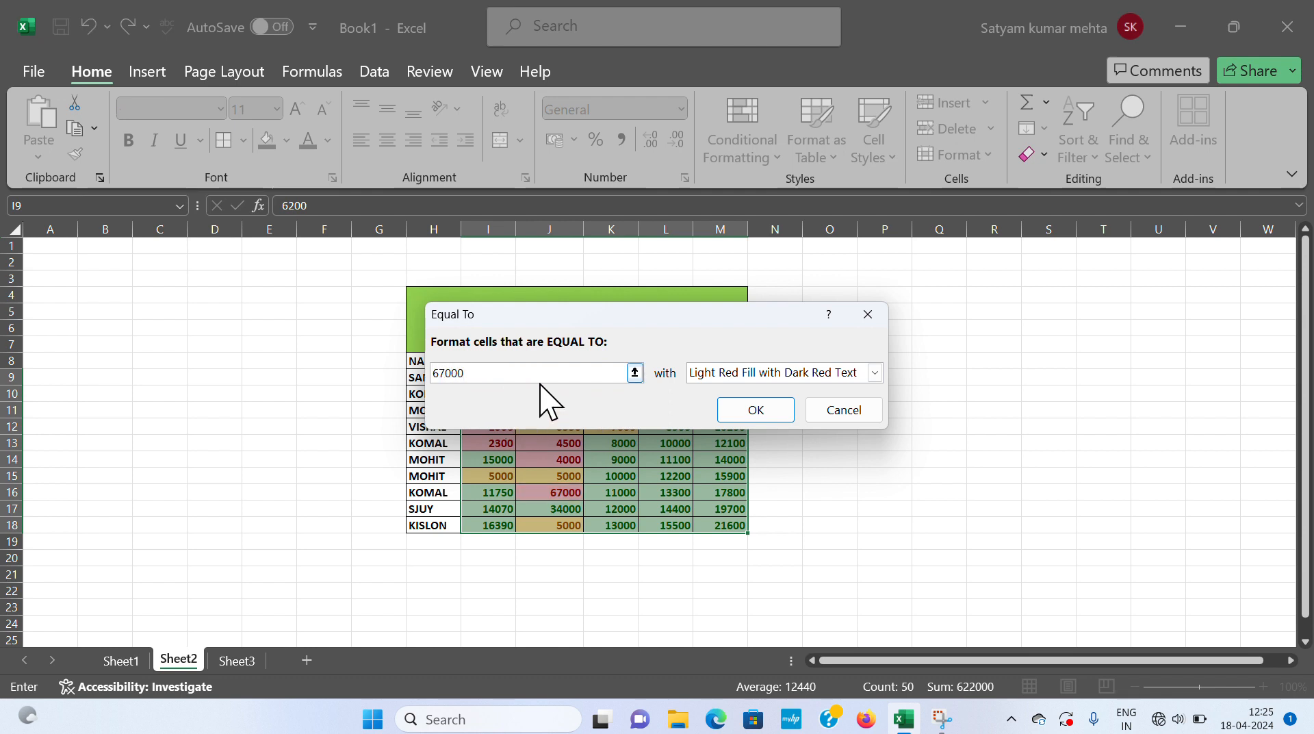
left_click(873, 375)
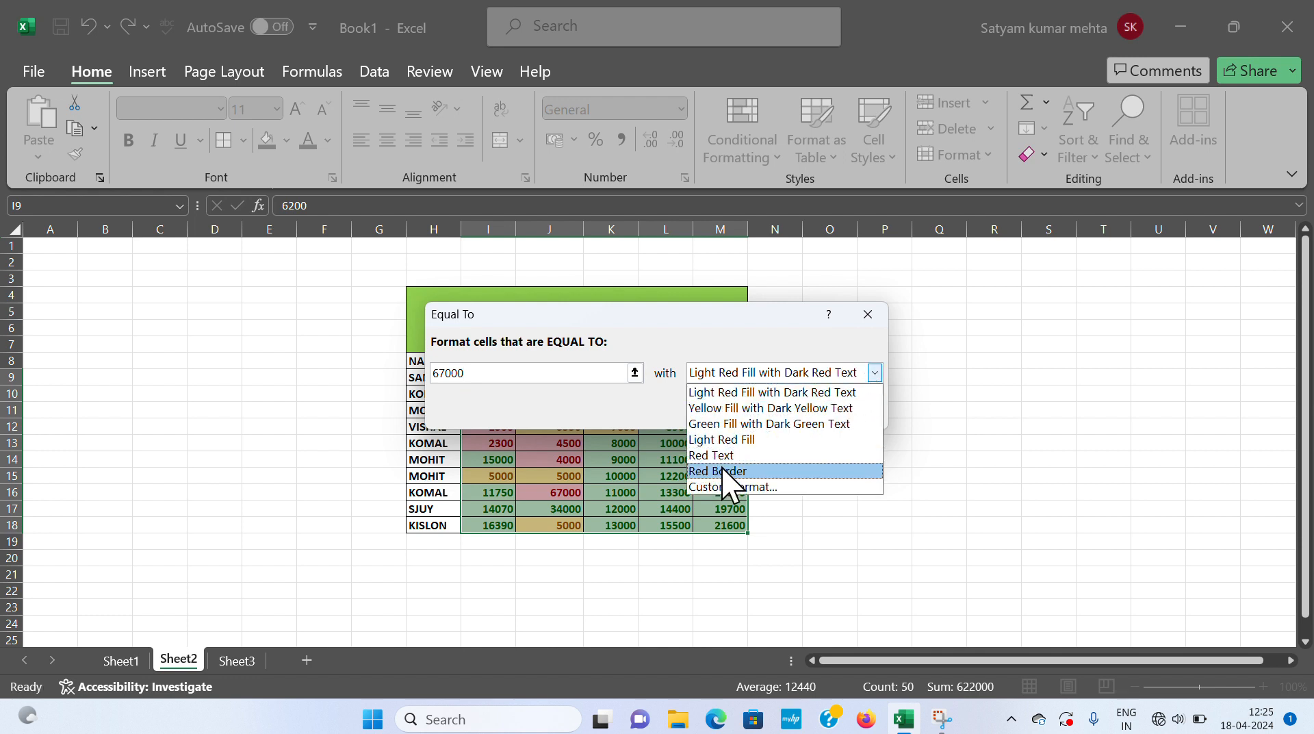
left_click(699, 456)
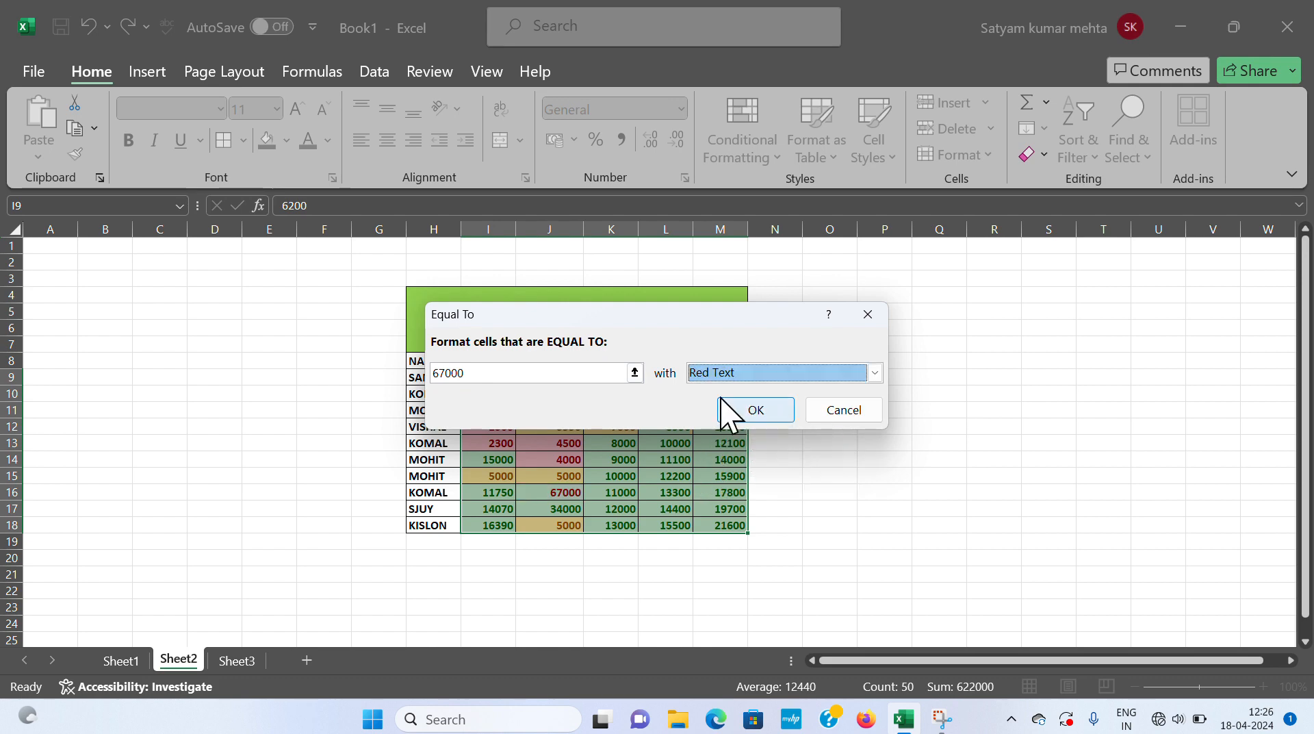
left_click(752, 411)
left_click(882, 460)
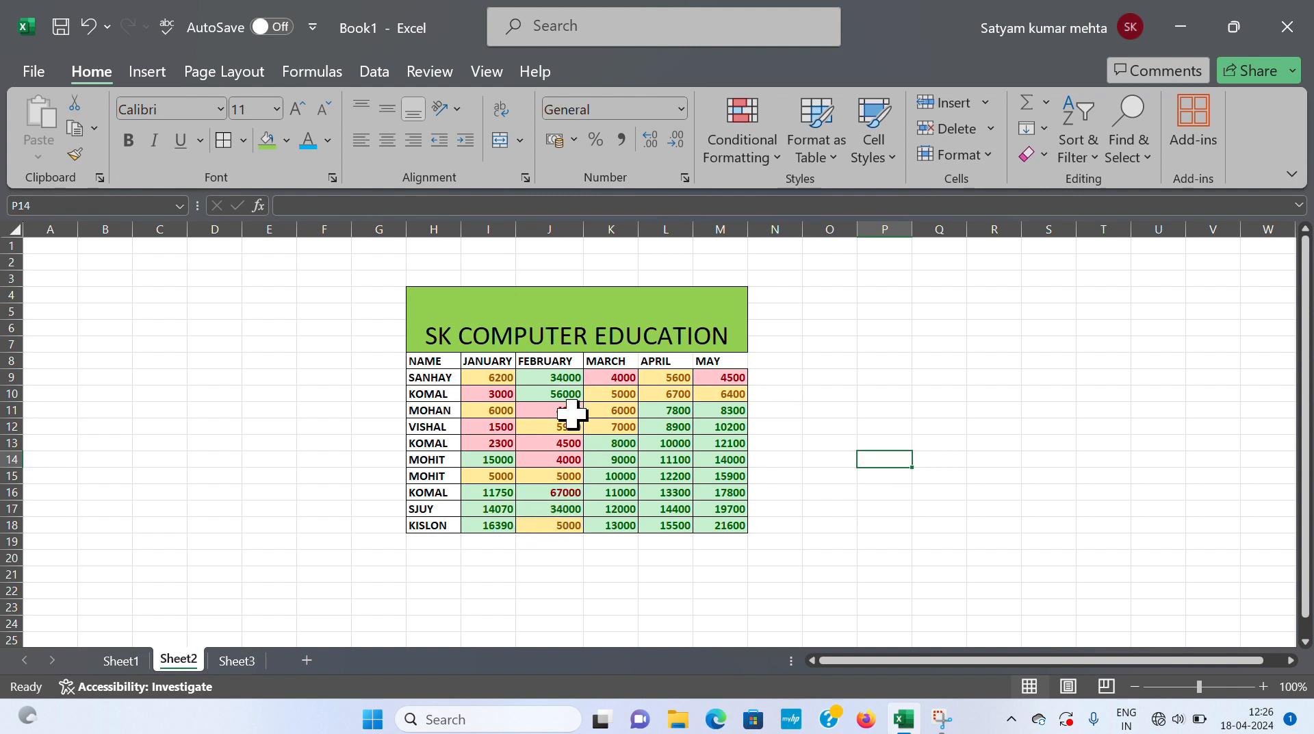
left_click(756, 152)
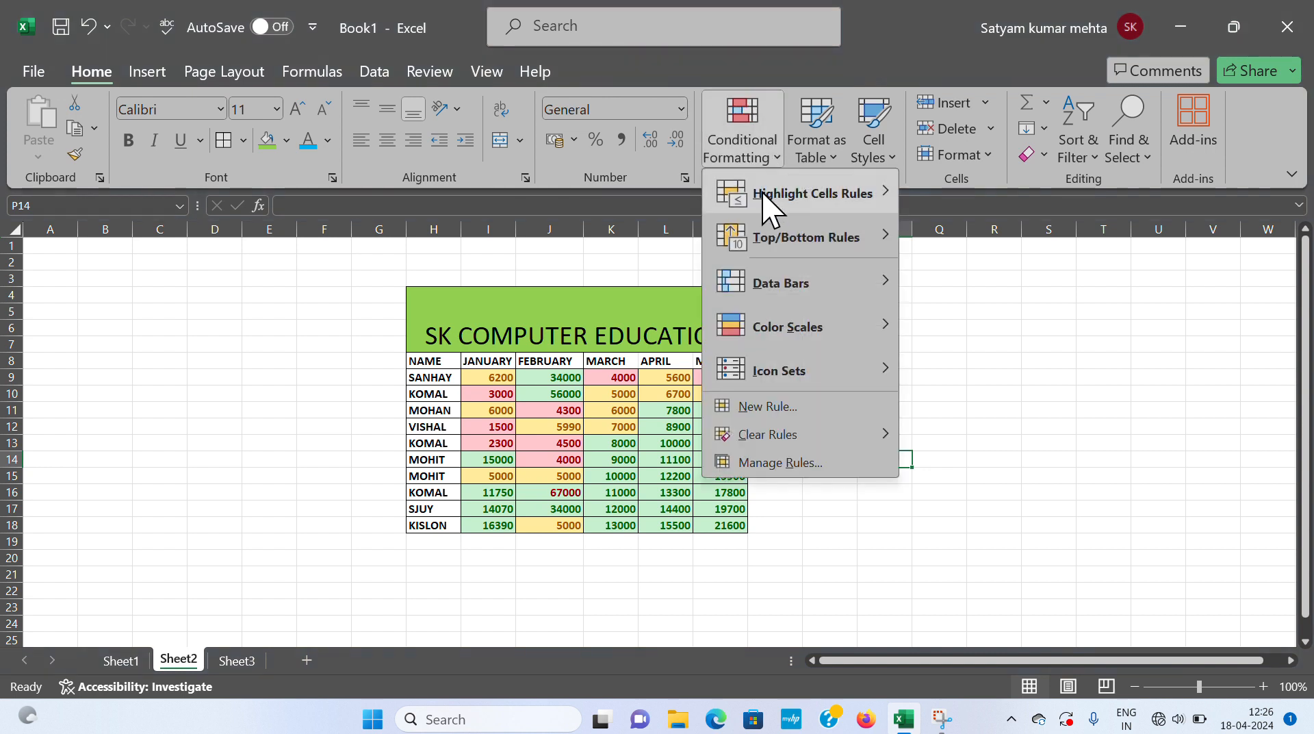
mouse_move(788, 197)
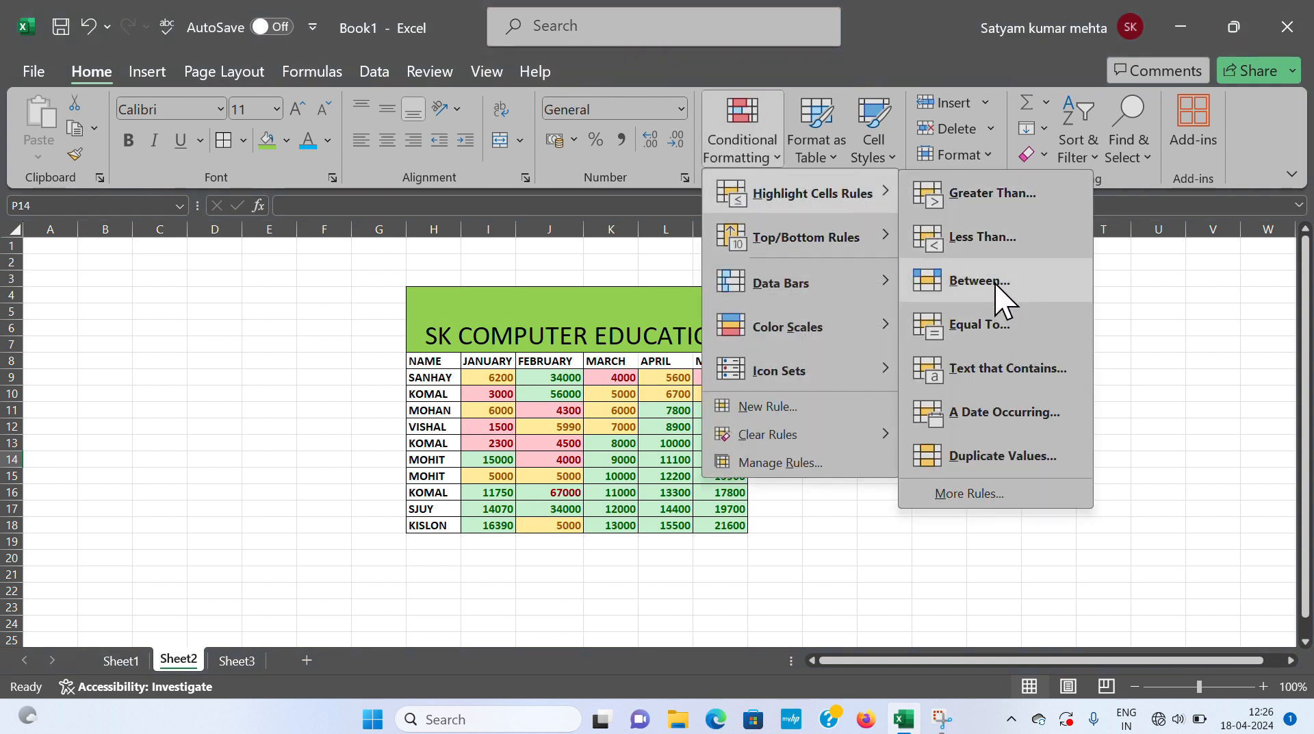
left_click(1001, 383)
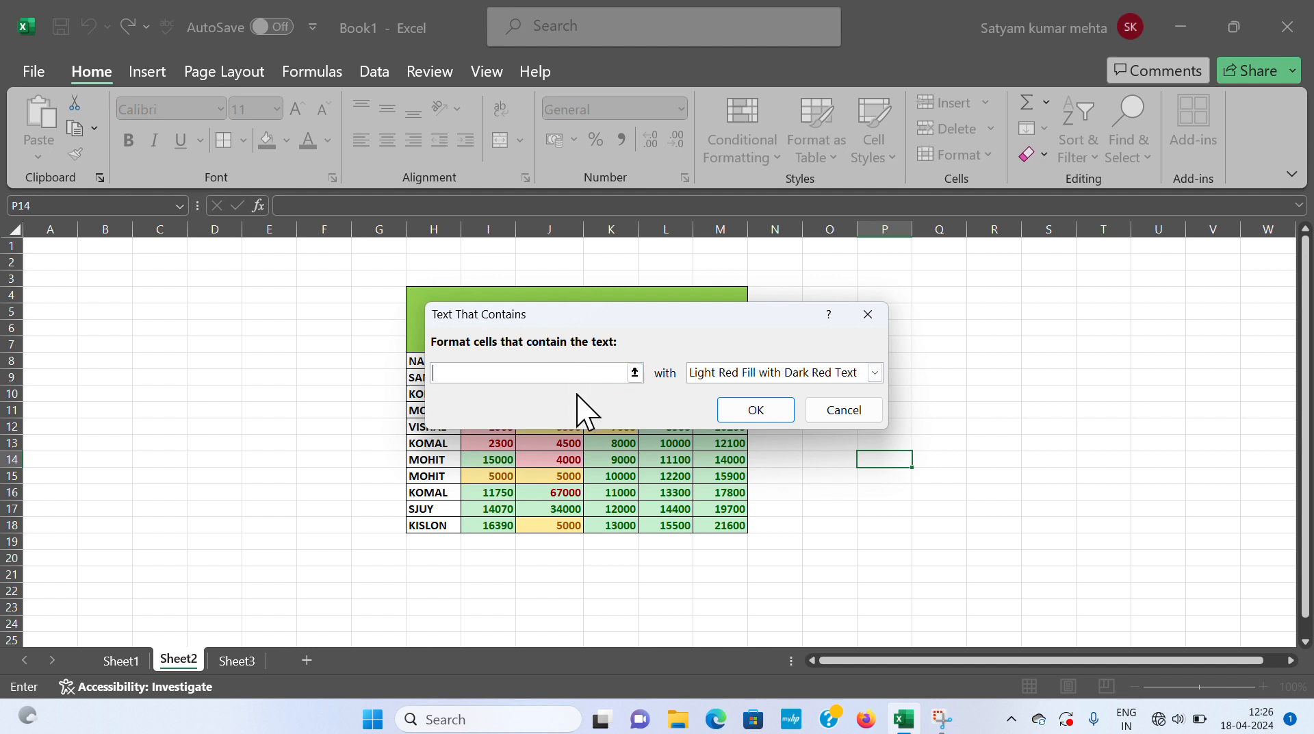
left_click(1071, 442)
left_click(868, 314)
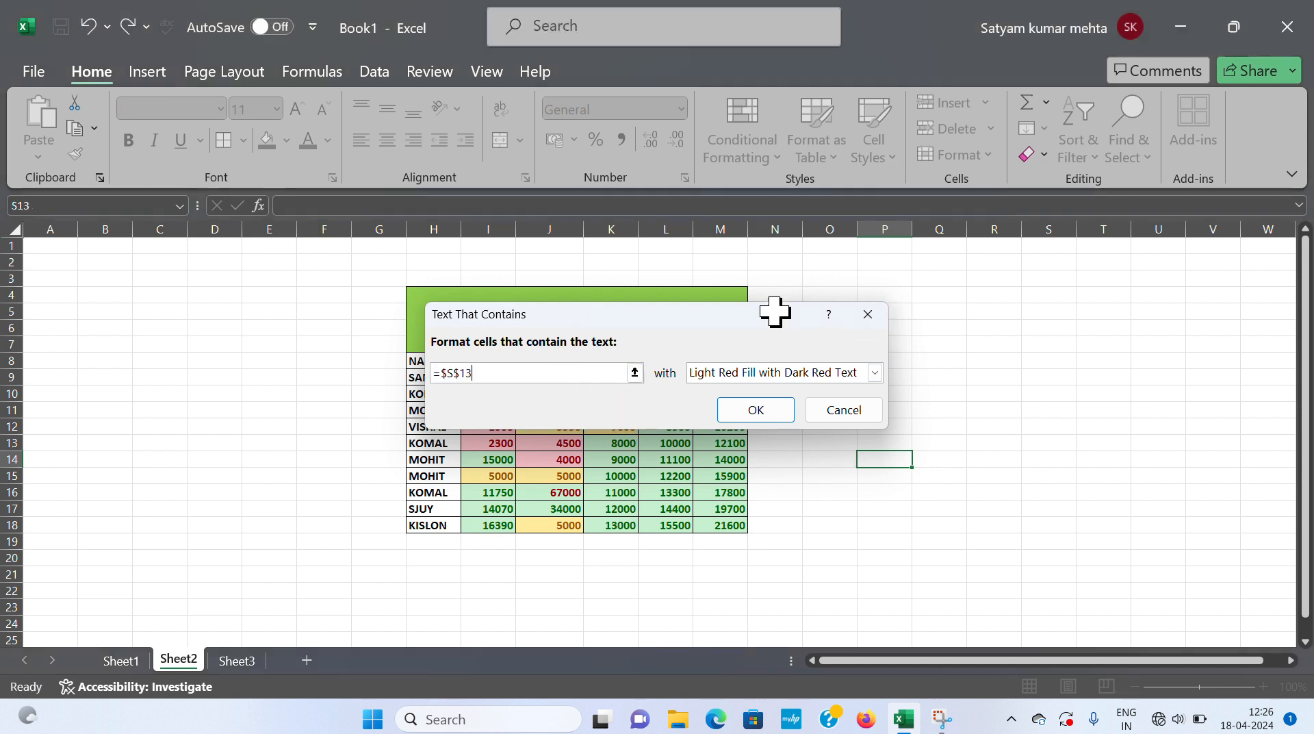
- Add a Text that Contains rule to H8:H18 for the name found in H14, using Light Red Fill with Dark Red Text
left_click_drag(436, 363, 438, 525)
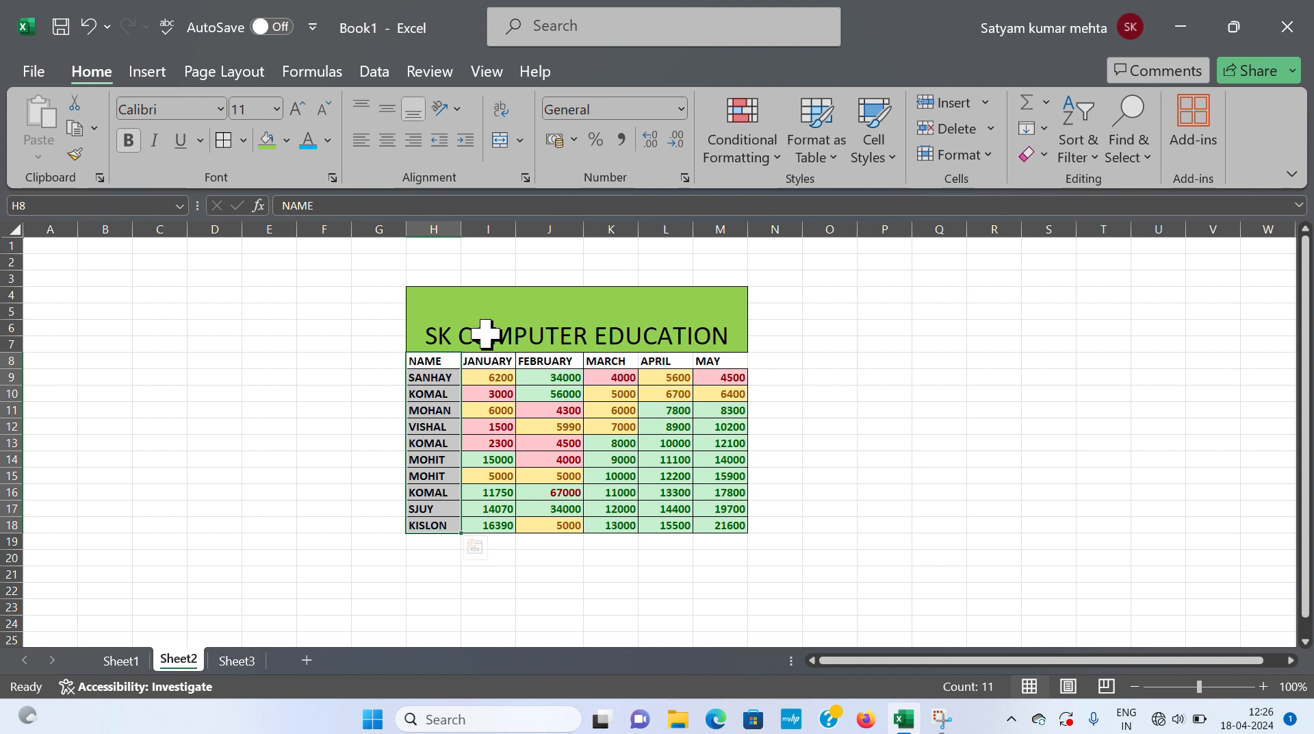
left_click(747, 151)
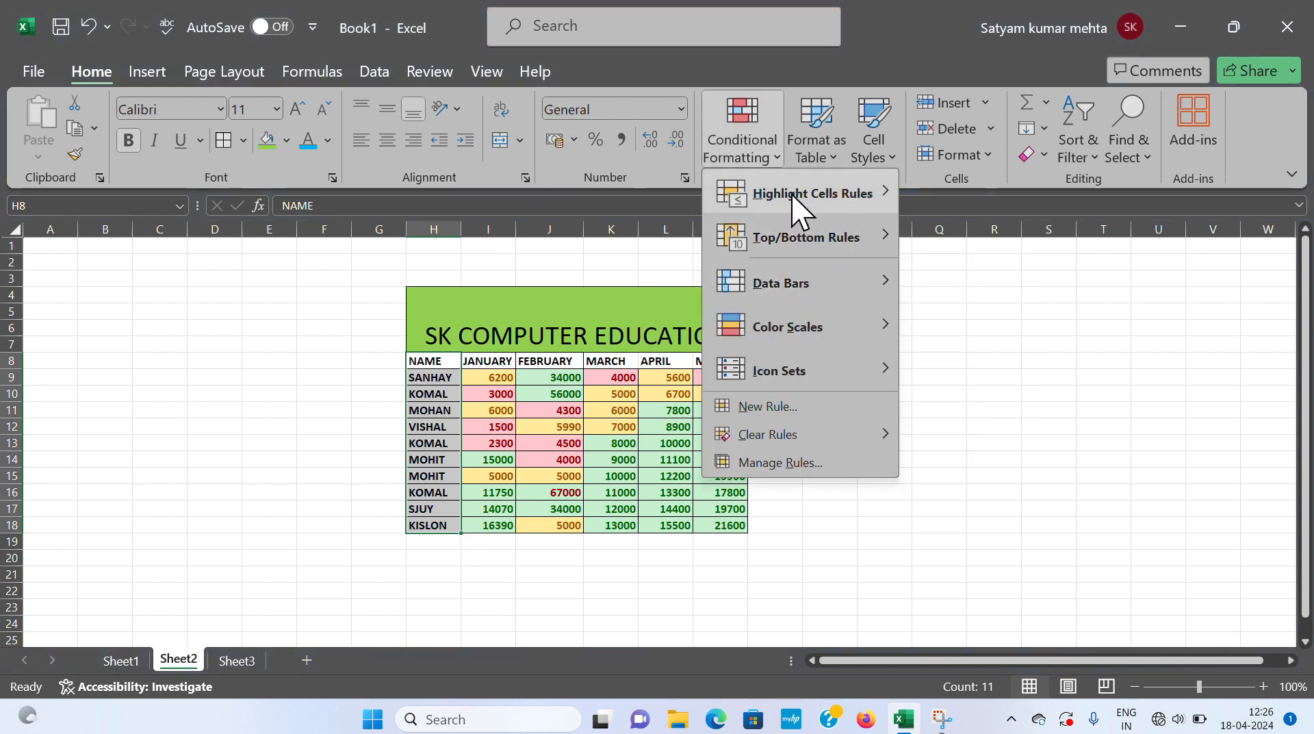
mouse_move(865, 197)
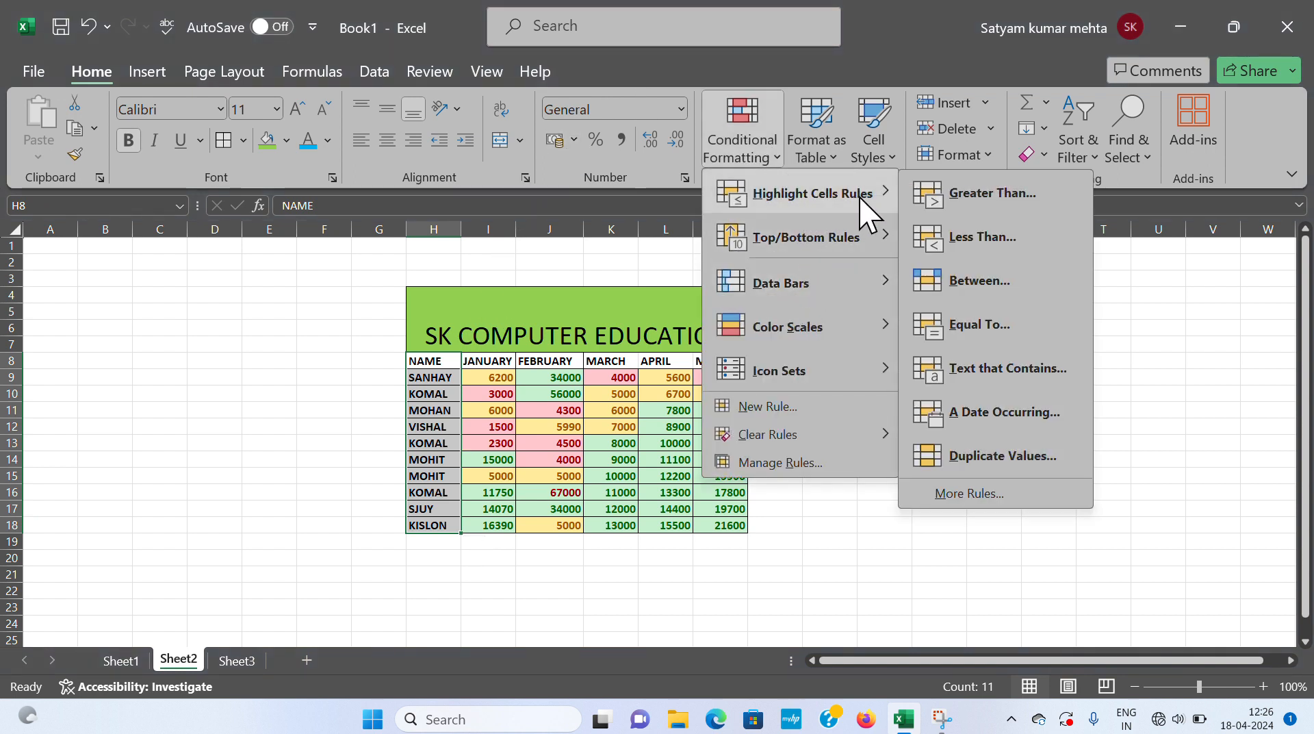
left_click(992, 370)
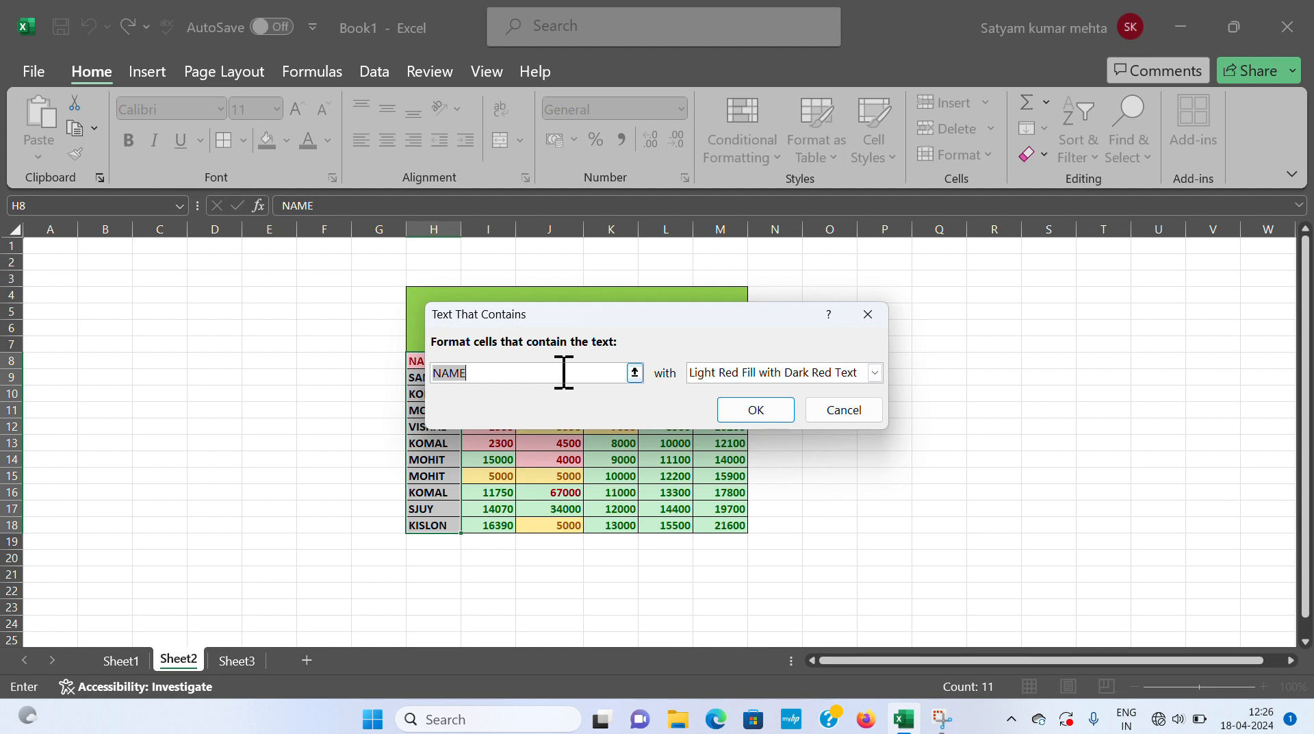
type("MOHIT")
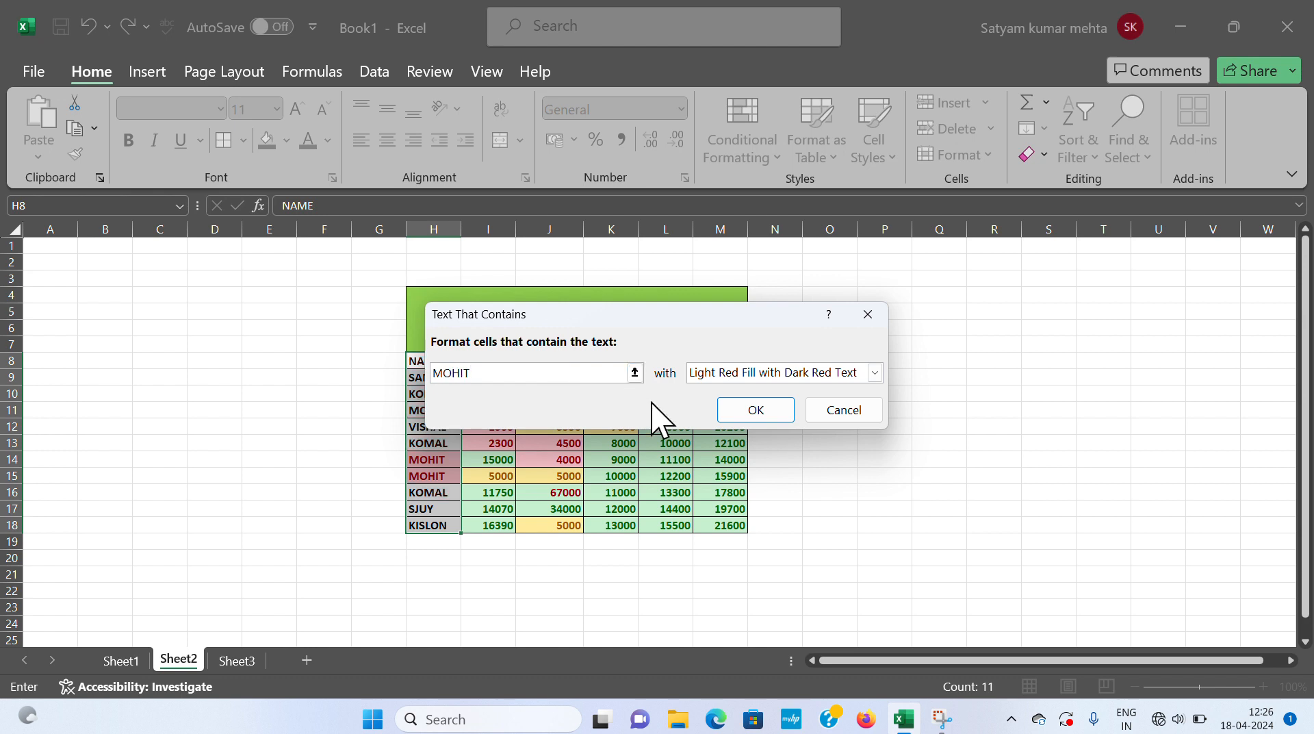
left_click(750, 412)
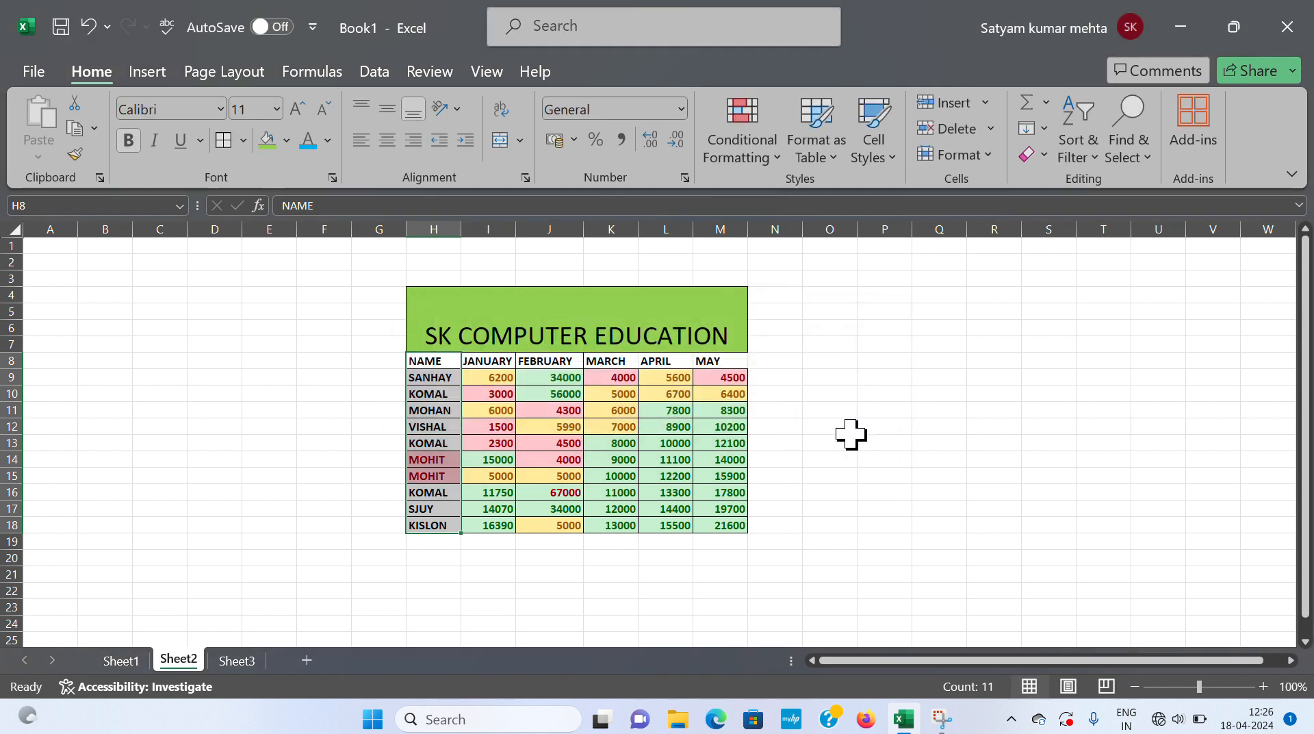
left_click(942, 444)
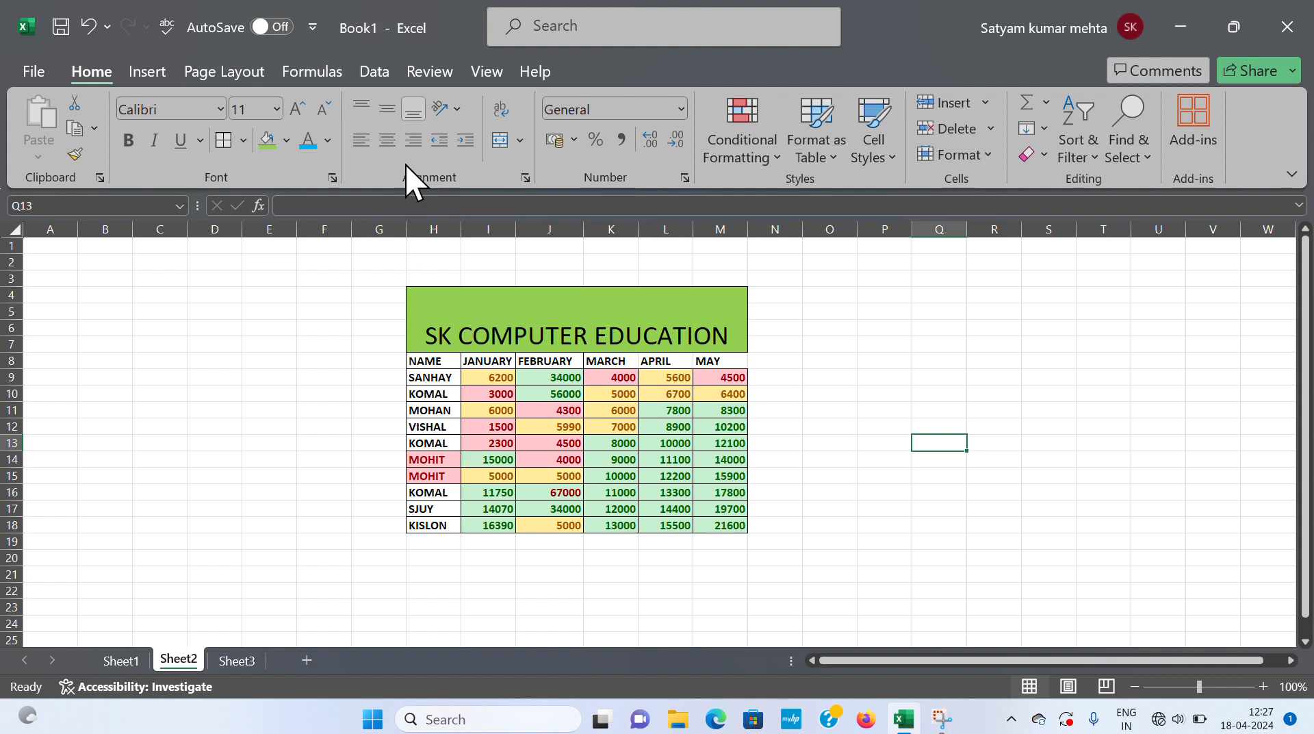
- Examine the options of the A Date Occurring highlight rule without applying it
left_click(760, 145)
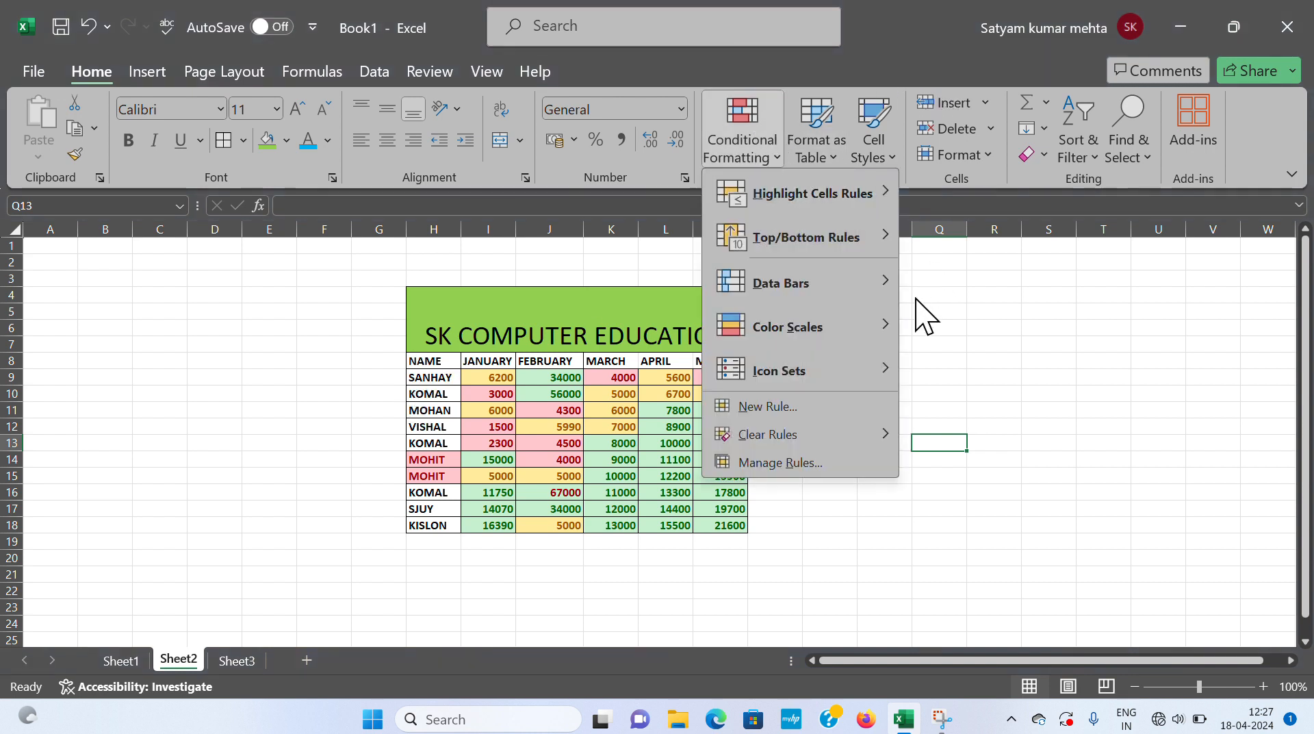
left_click(328, 430)
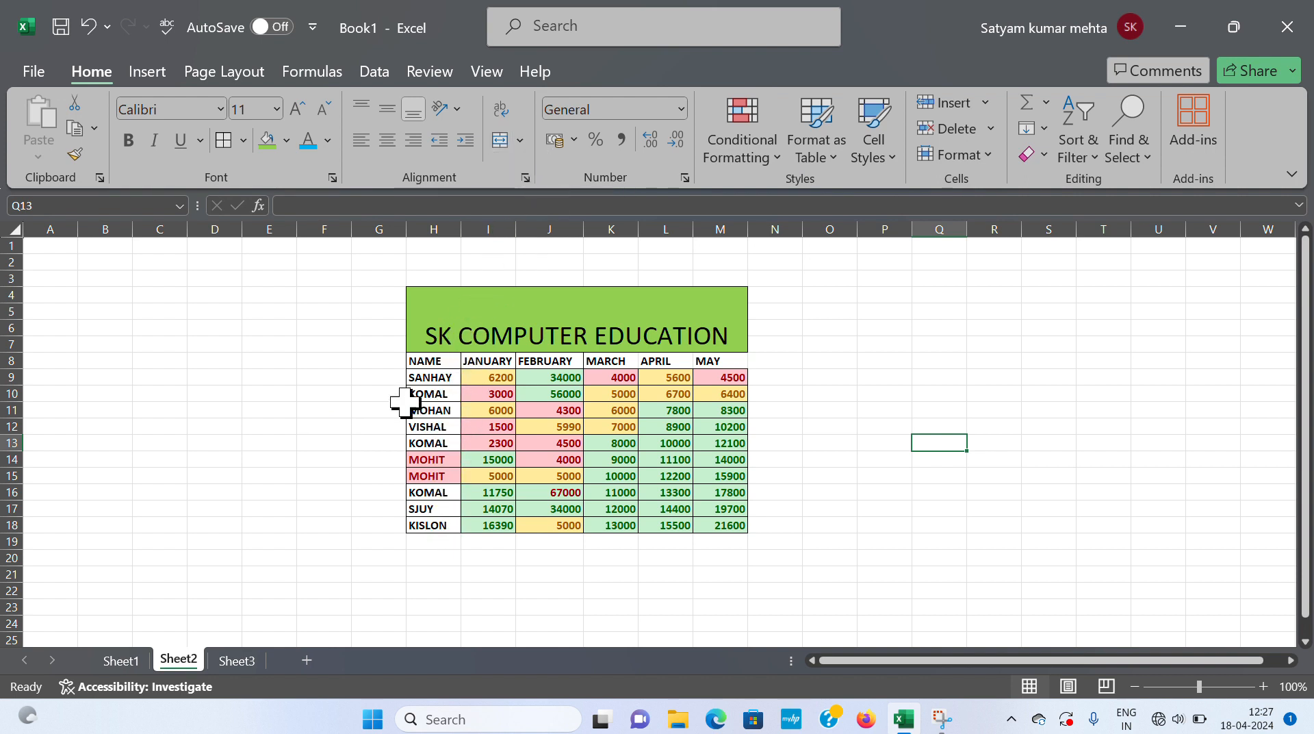
left_click(746, 145)
mouse_move(787, 198)
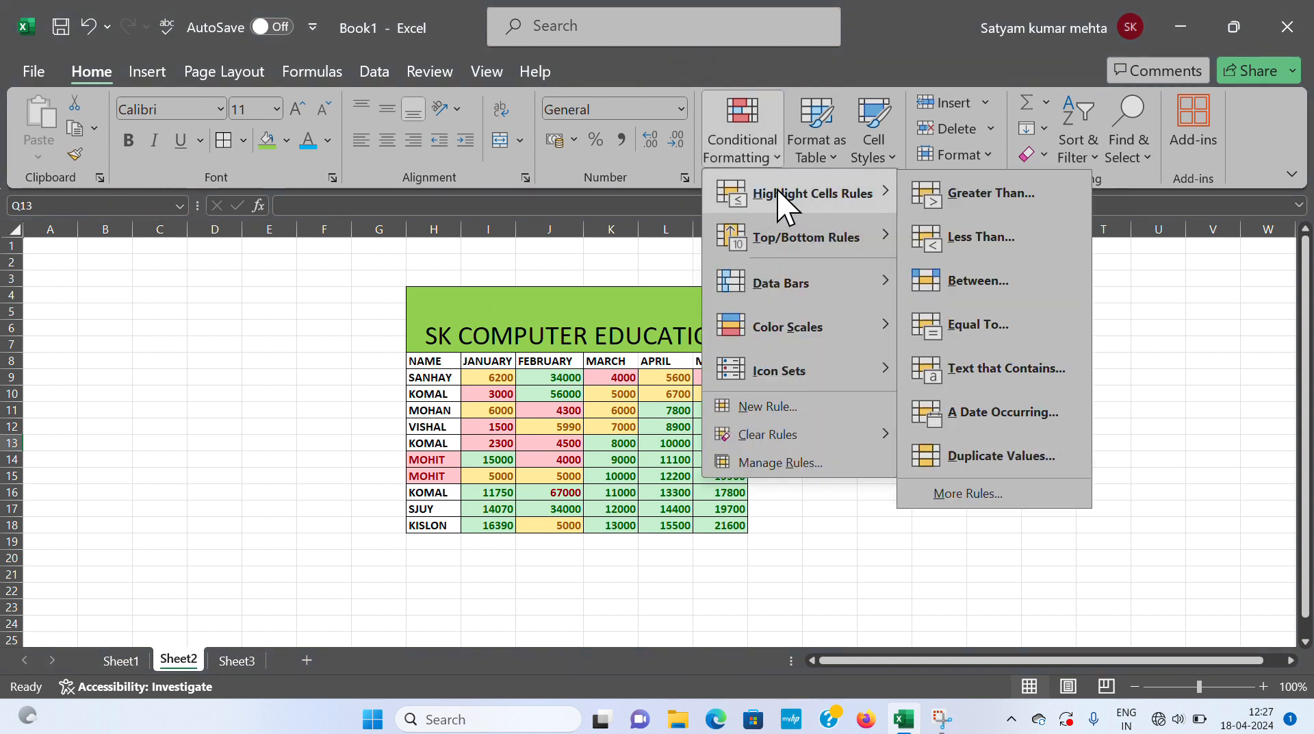
left_click(1021, 419)
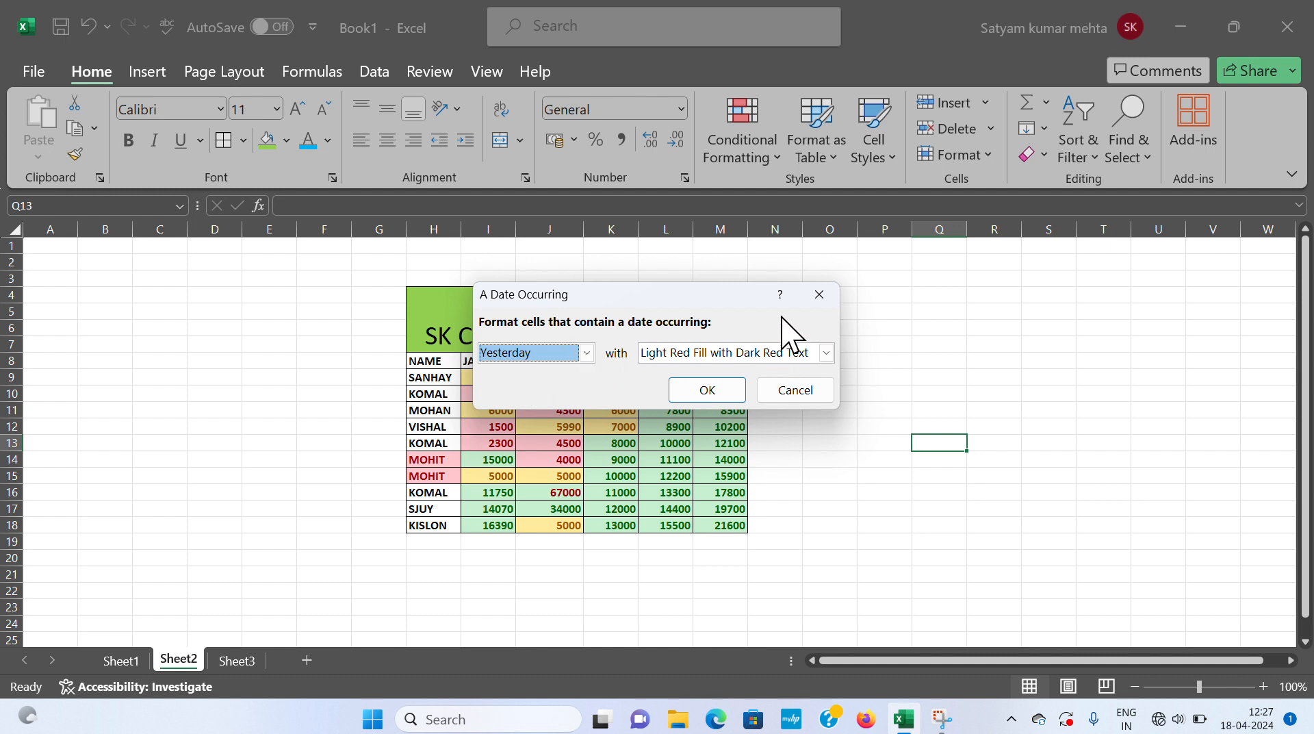
left_click(818, 294)
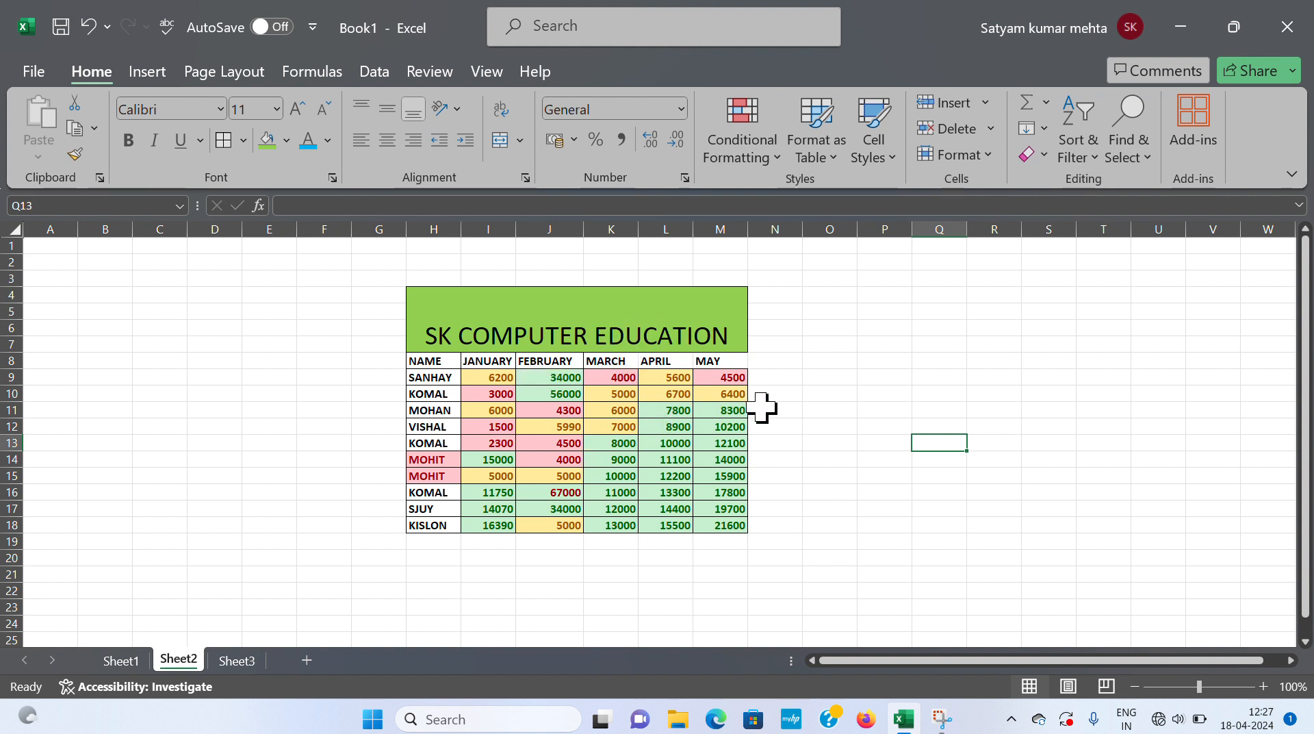
left_click(731, 156)
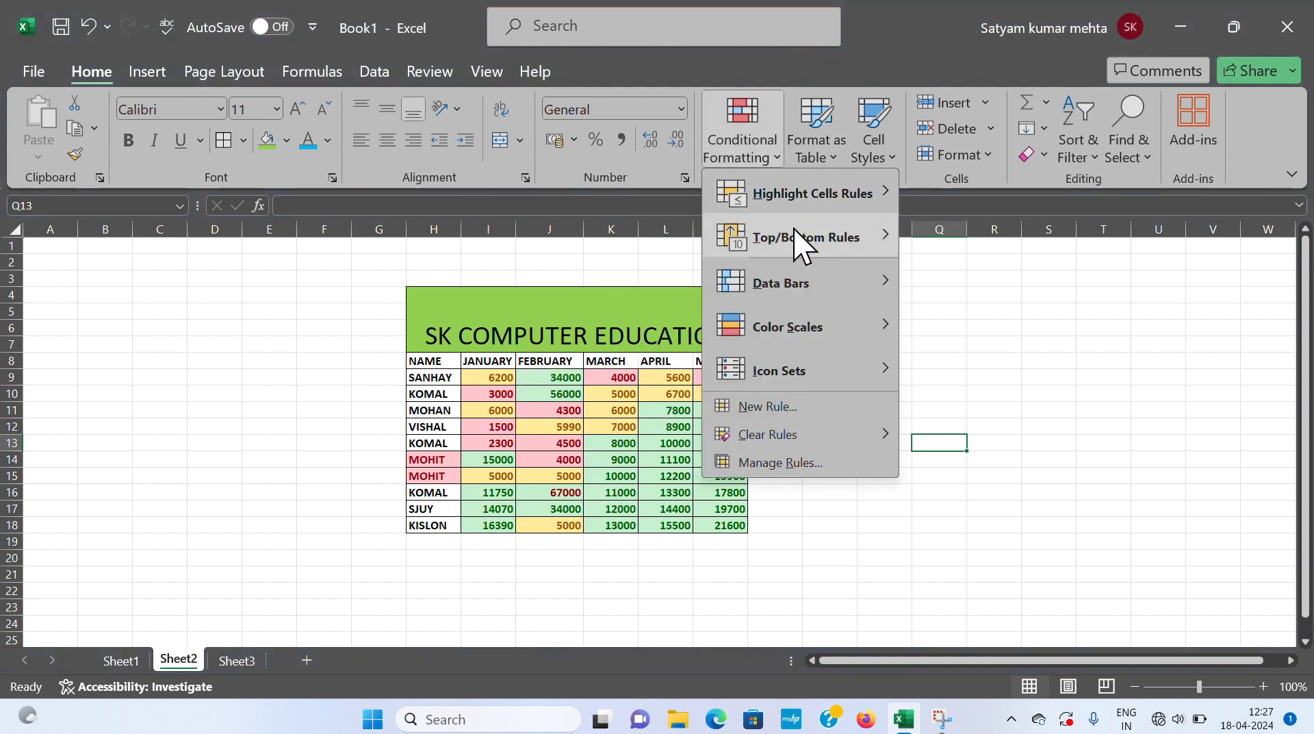
mouse_move(825, 199)
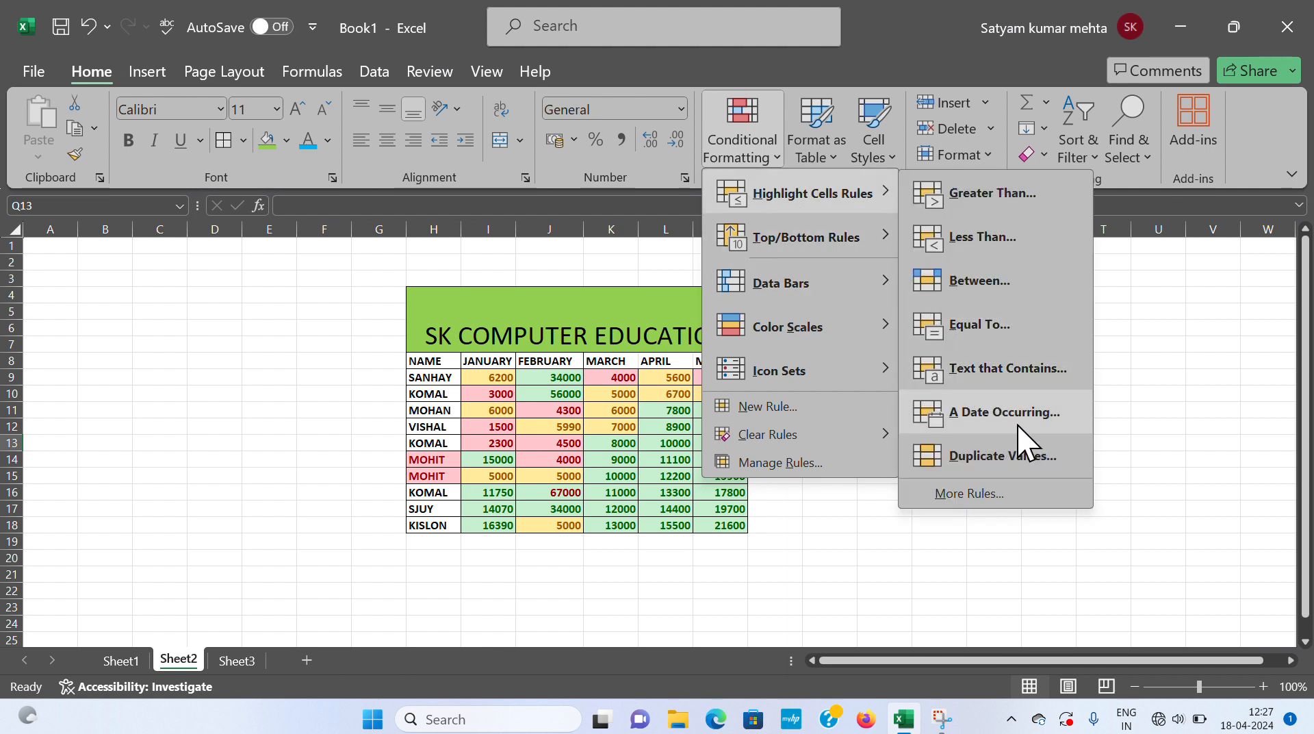
left_click(822, 523)
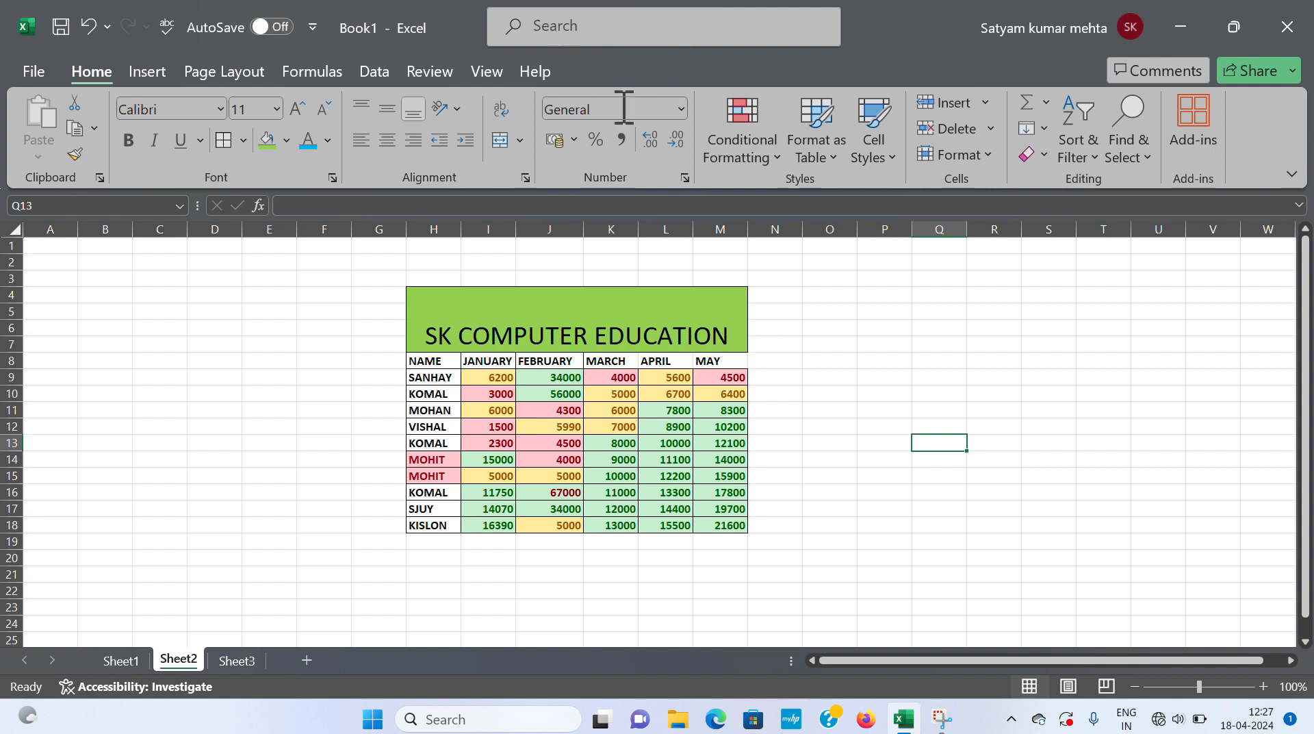
left_click(769, 153)
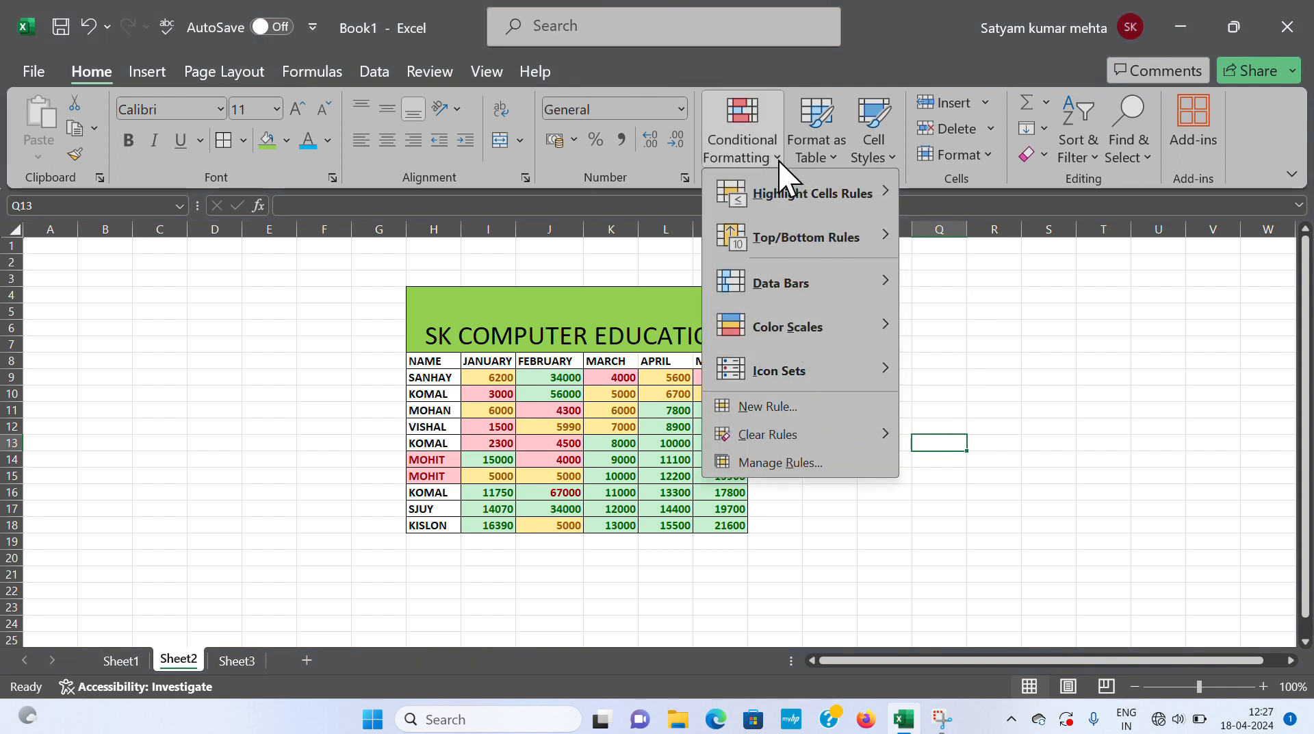
mouse_move(856, 199)
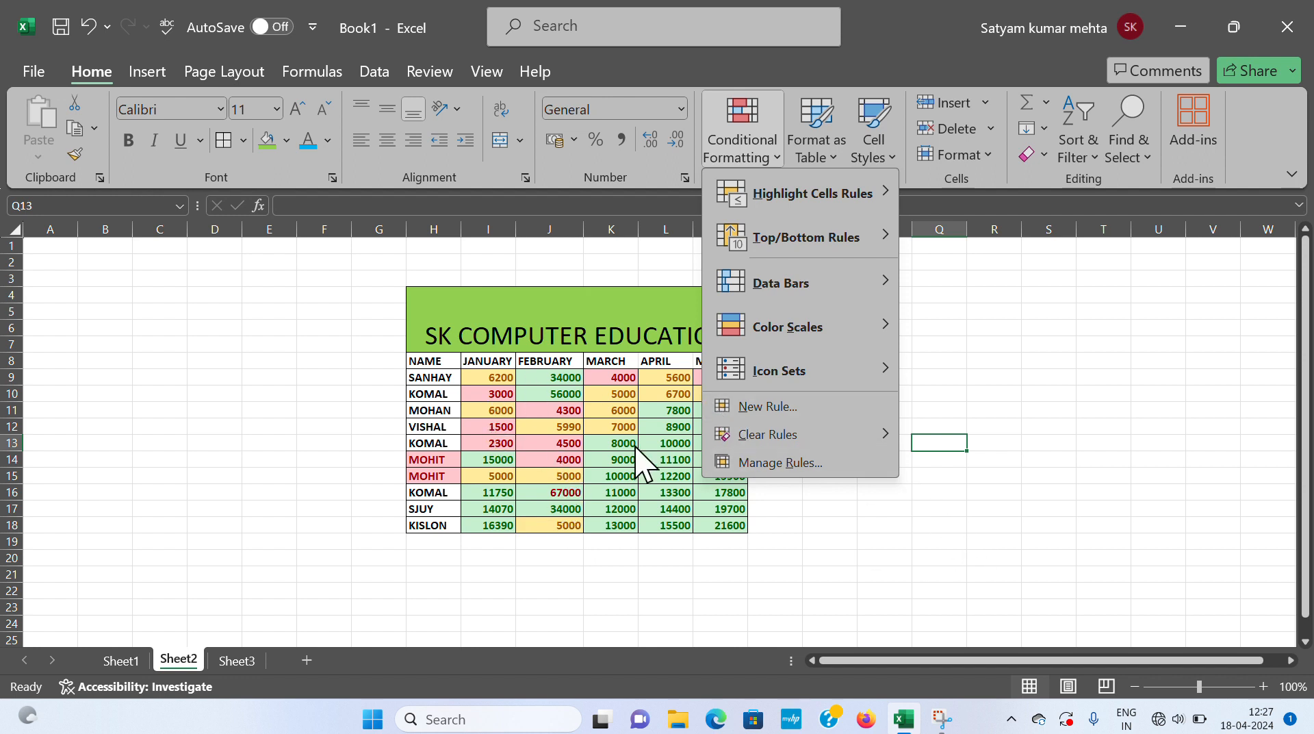
left_click(383, 410)
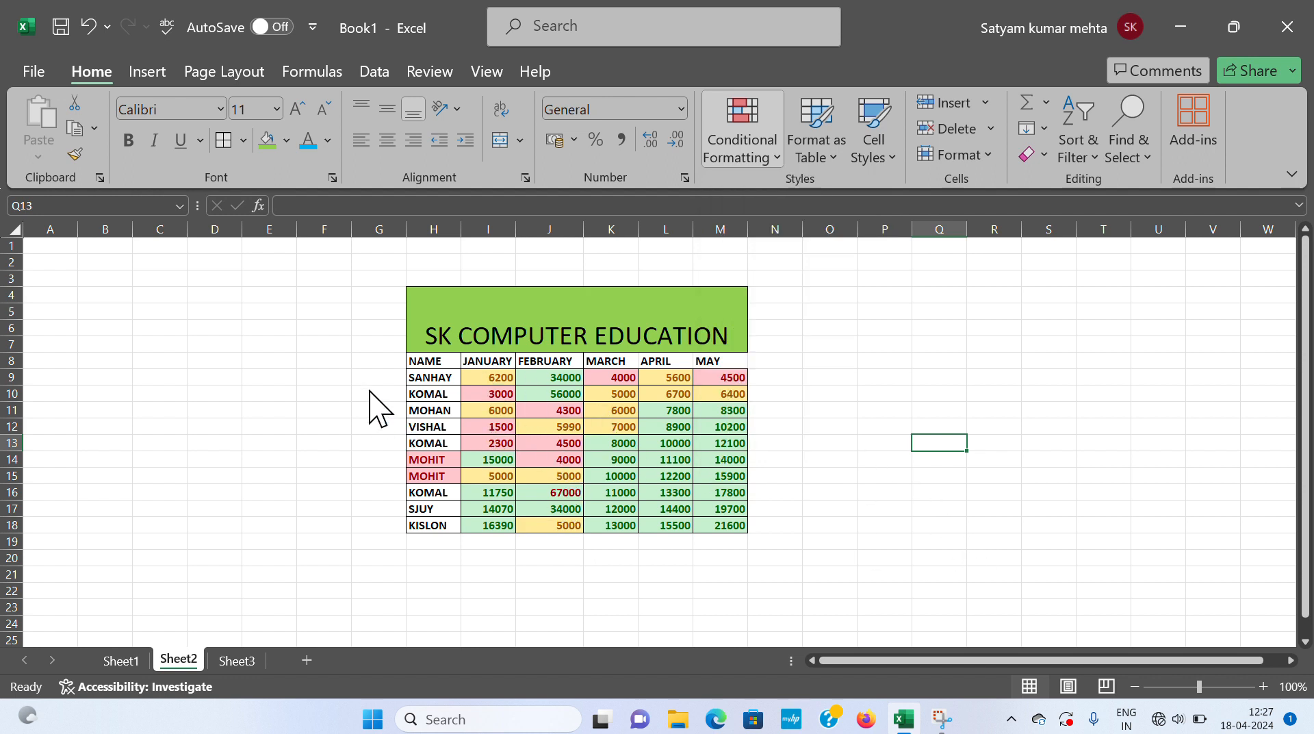
- Clear all conditional formatting rules from the selected table cells H9:M18
left_click_drag(432, 377, 738, 530)
left_click(743, 148)
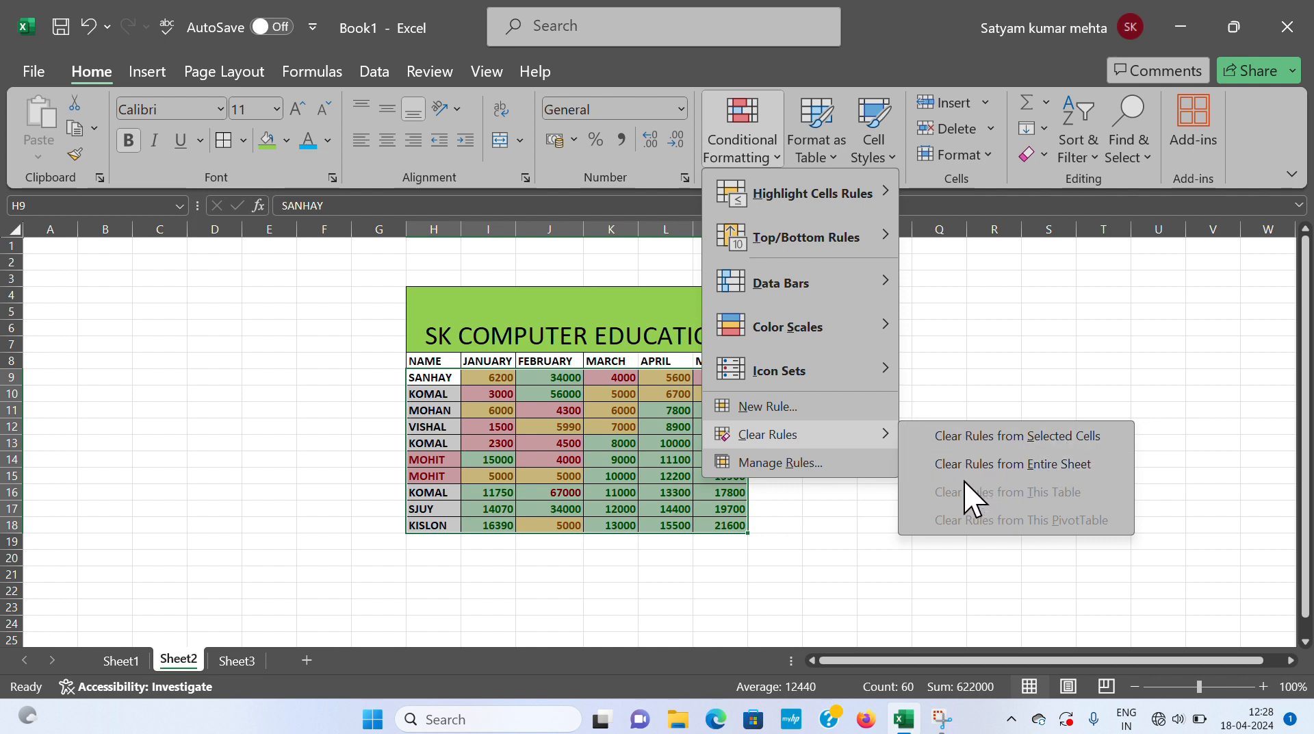
left_click(1012, 435)
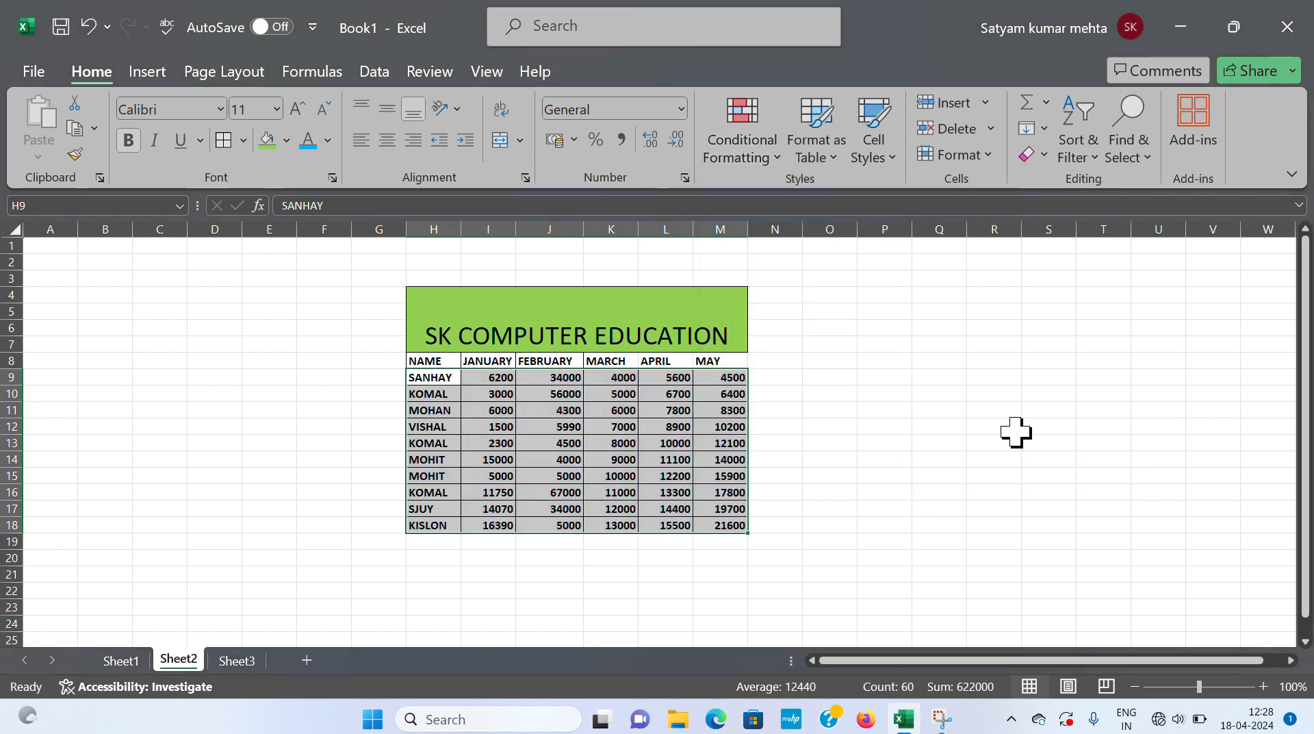
left_click(827, 410)
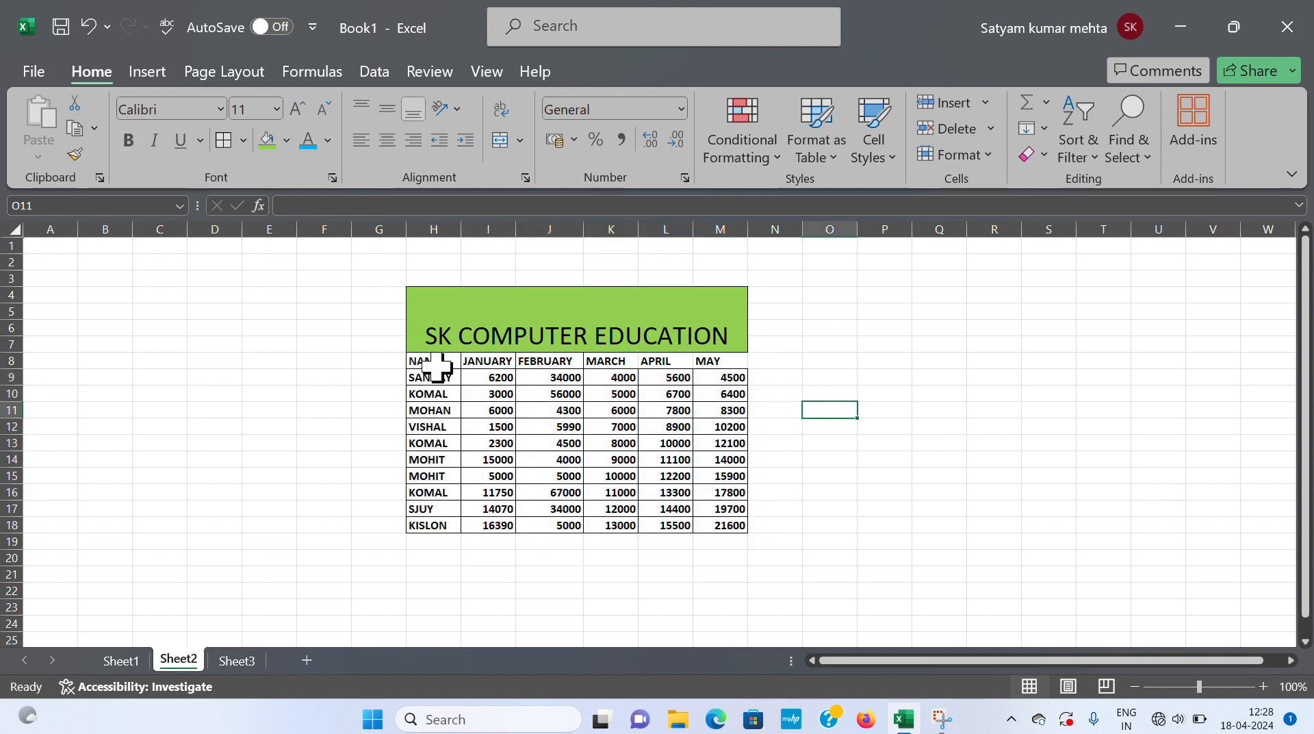
- Highlight duplicate values in the monthly figures I9:M18 with Light Red Fill with Dark Red Text
left_click_drag(474, 375, 746, 525)
left_click(749, 154)
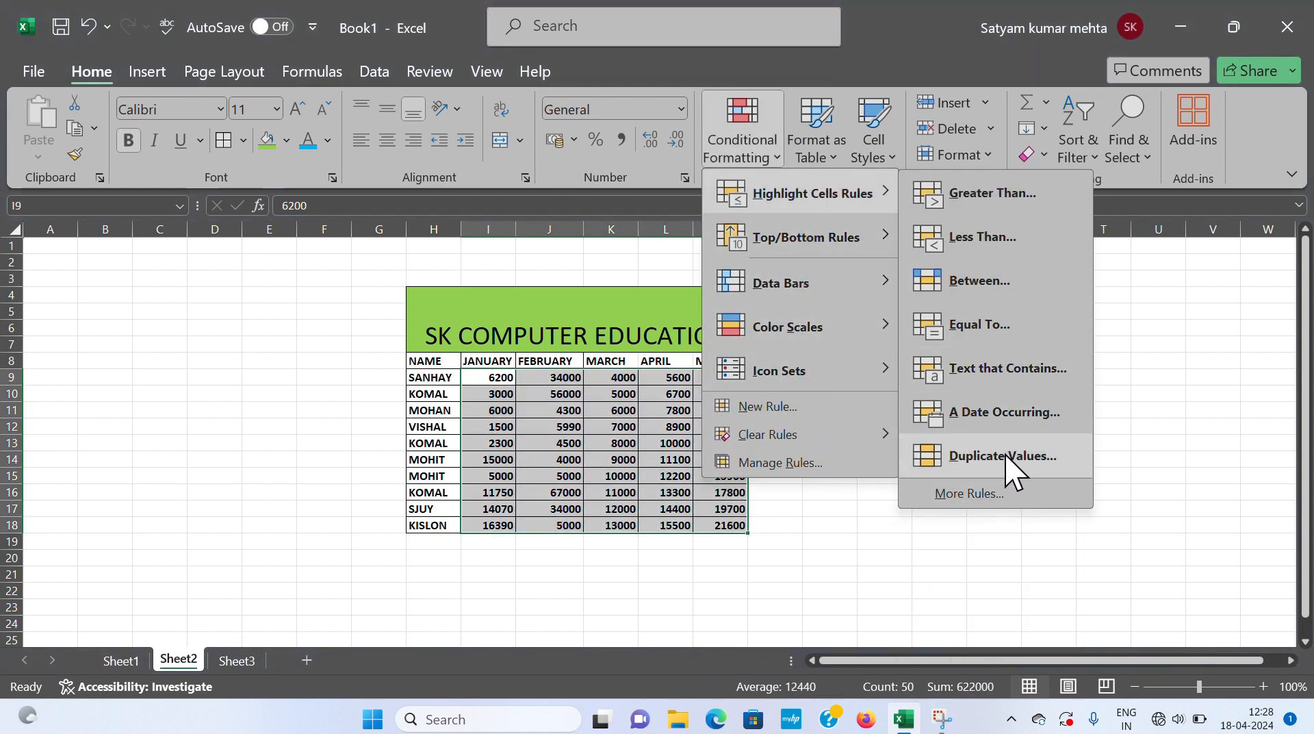
left_click(1002, 457)
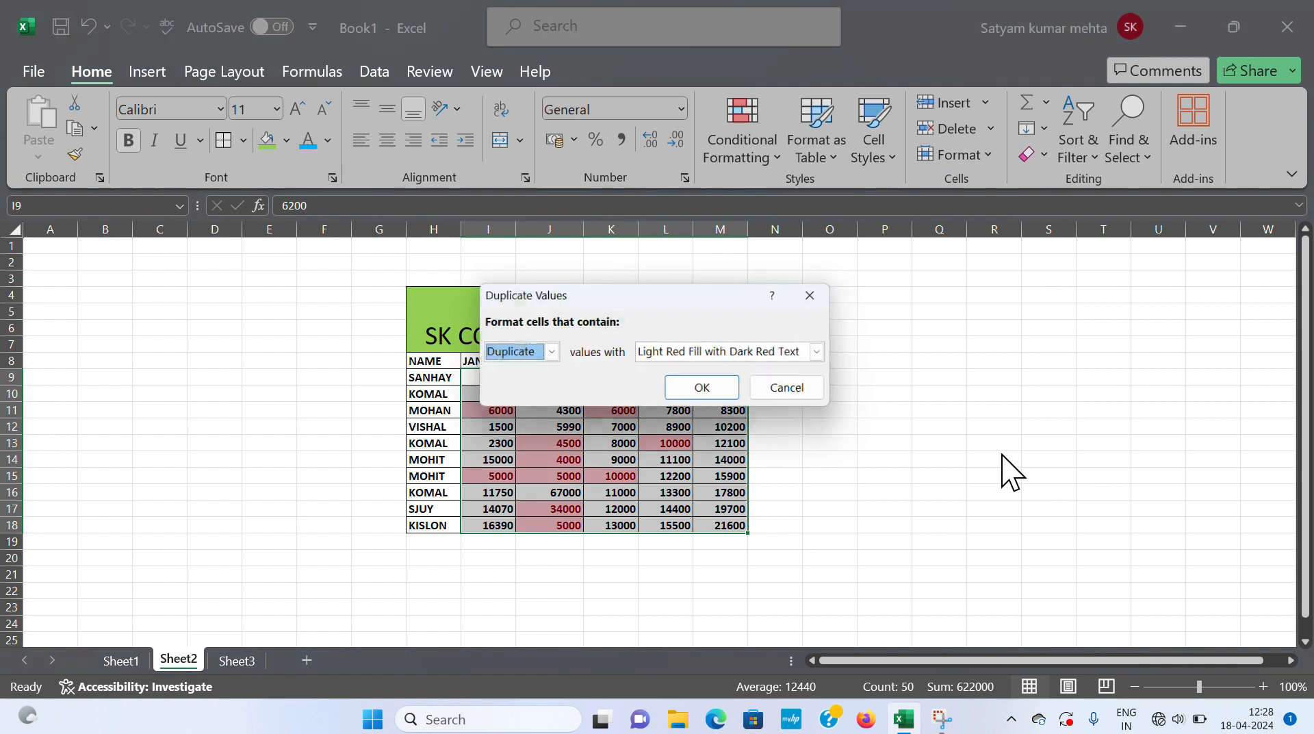
left_click(710, 388)
left_click(886, 426)
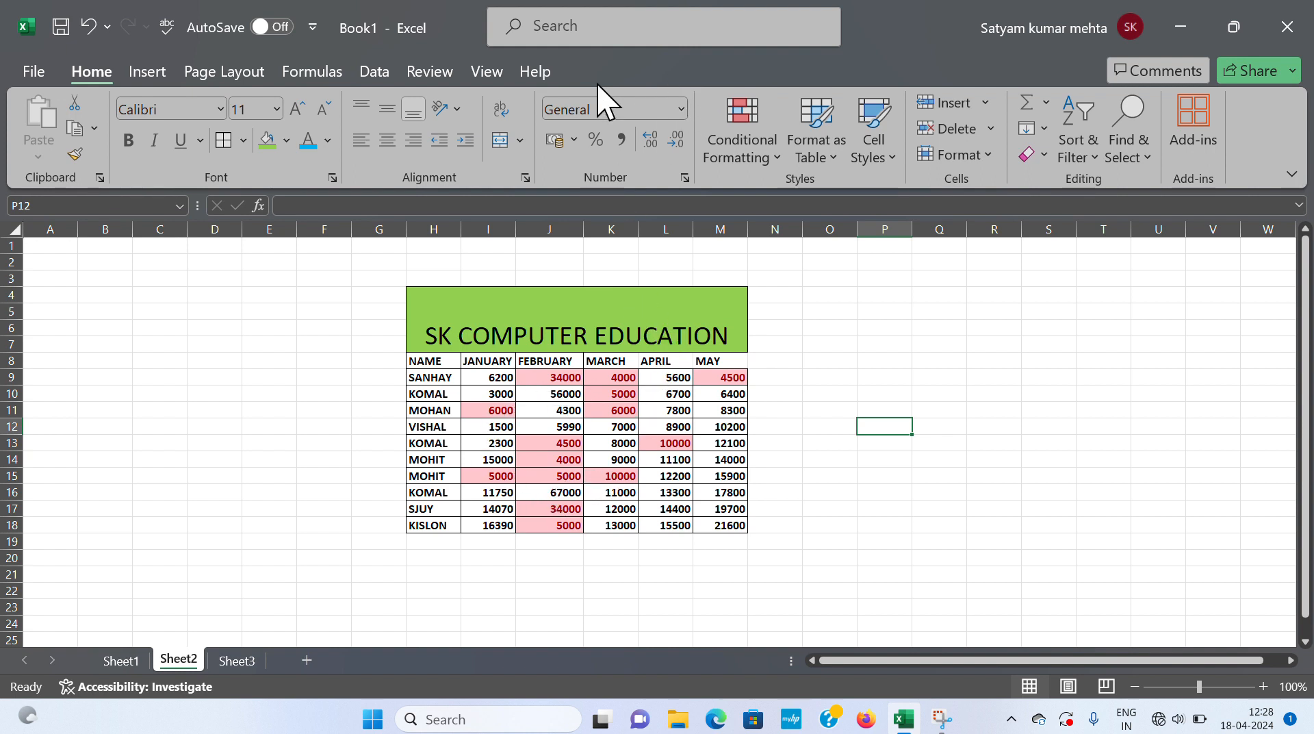
left_click(768, 157)
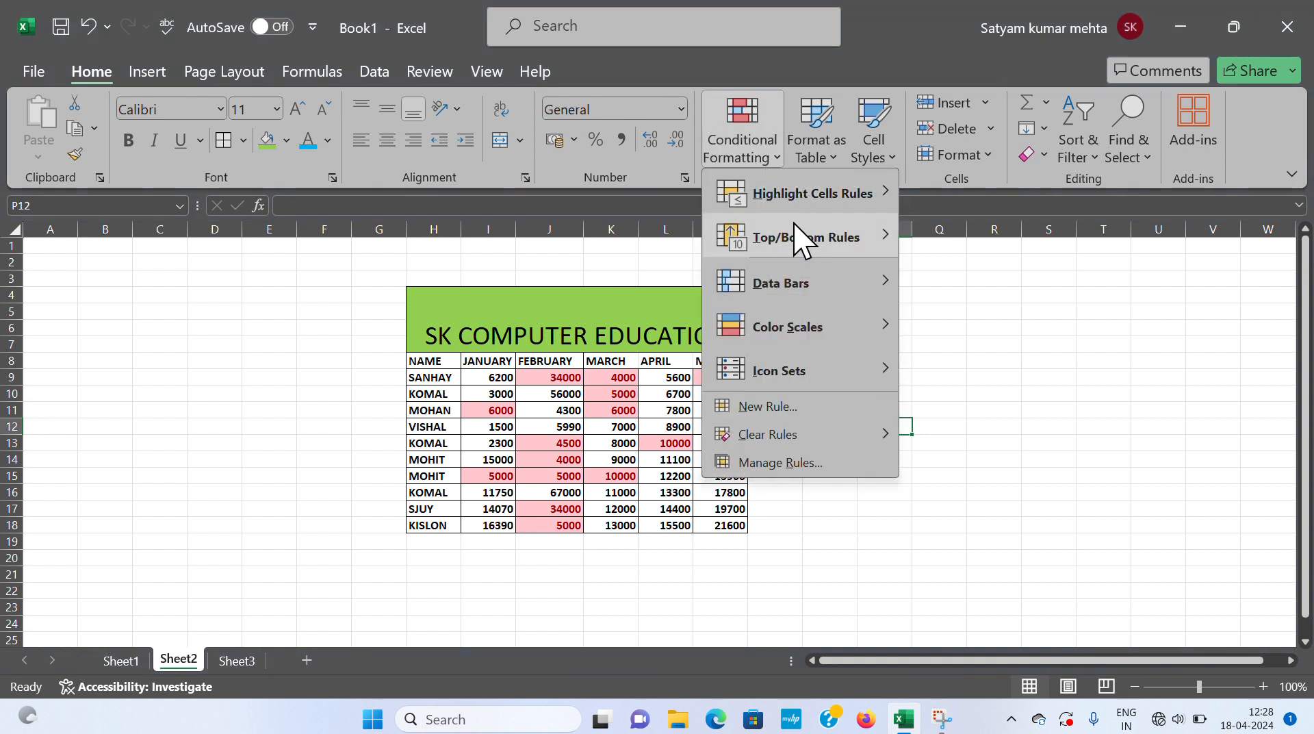
mouse_move(805, 204)
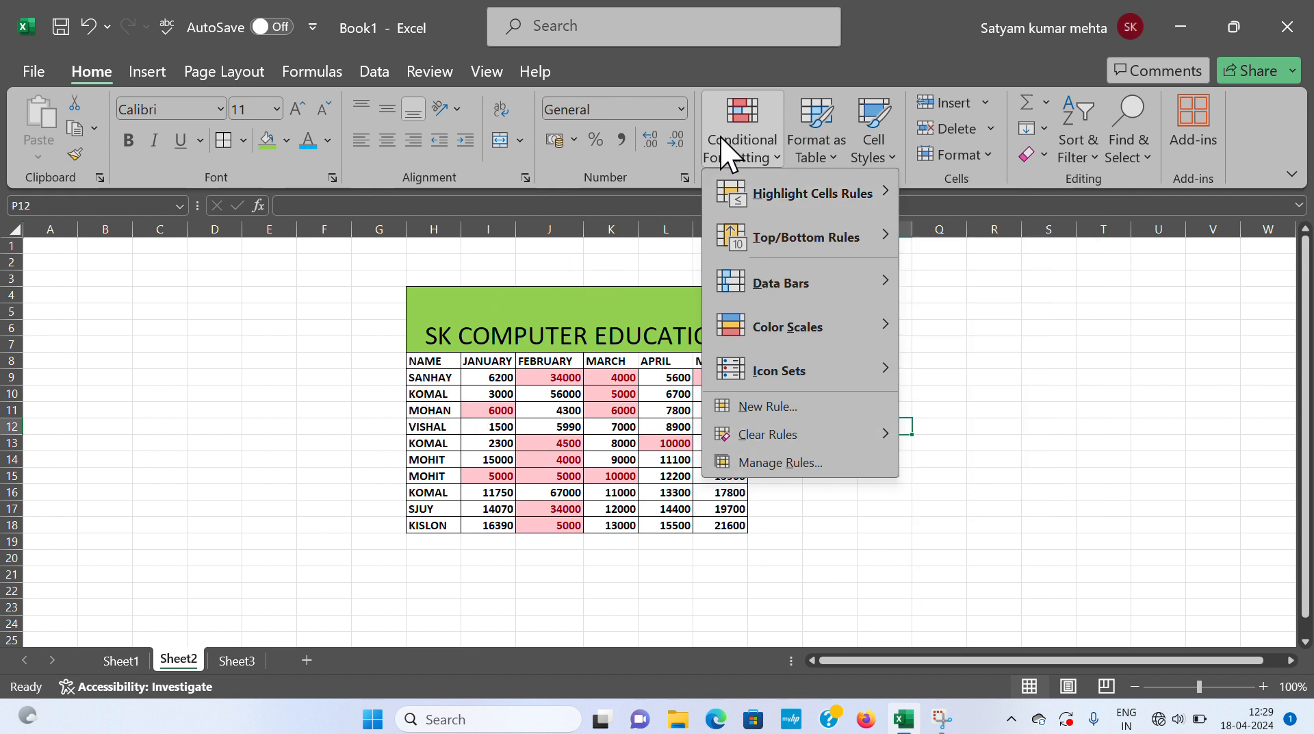
mouse_move(846, 250)
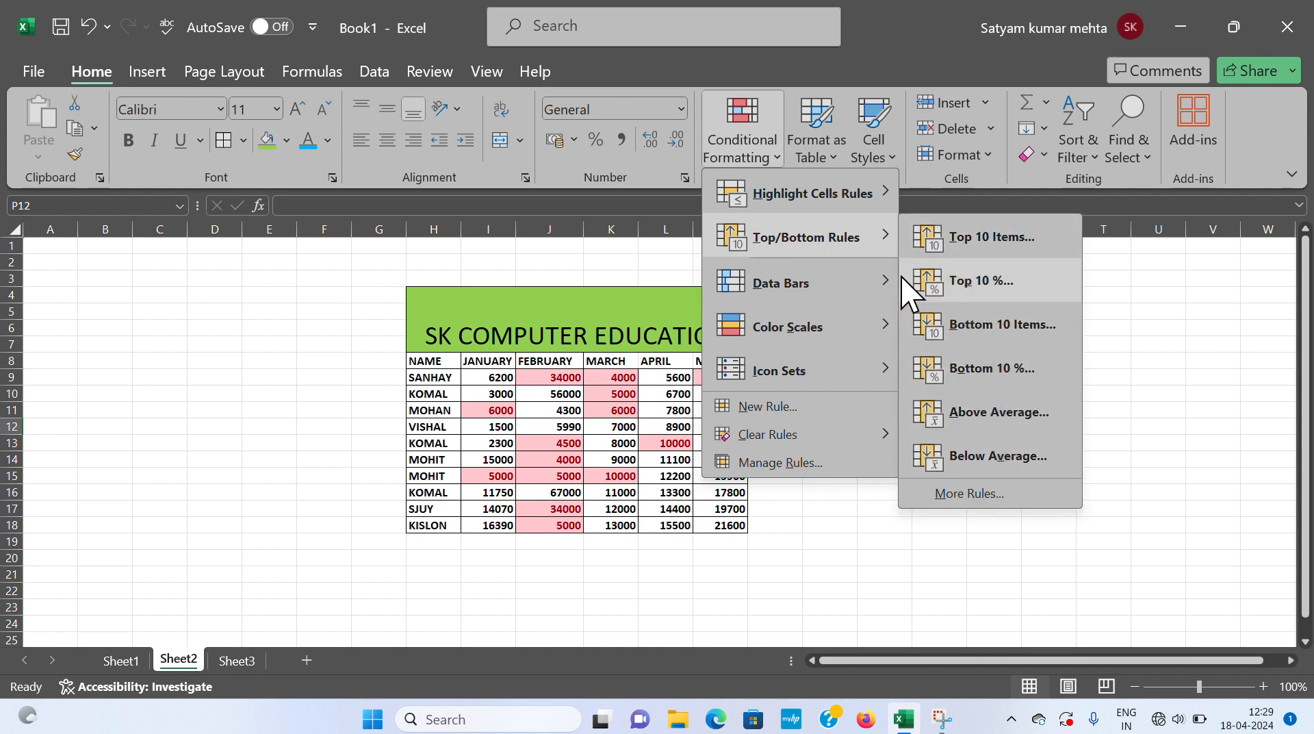
mouse_move(729, 291)
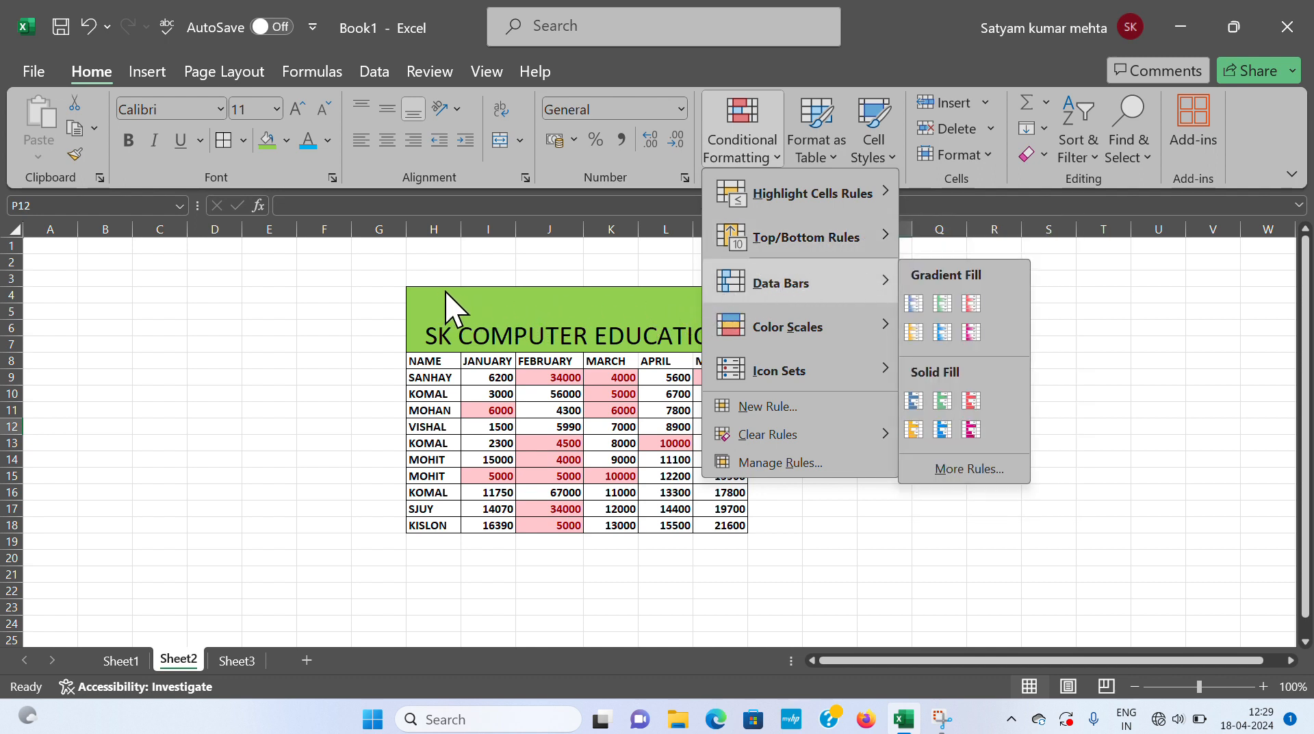